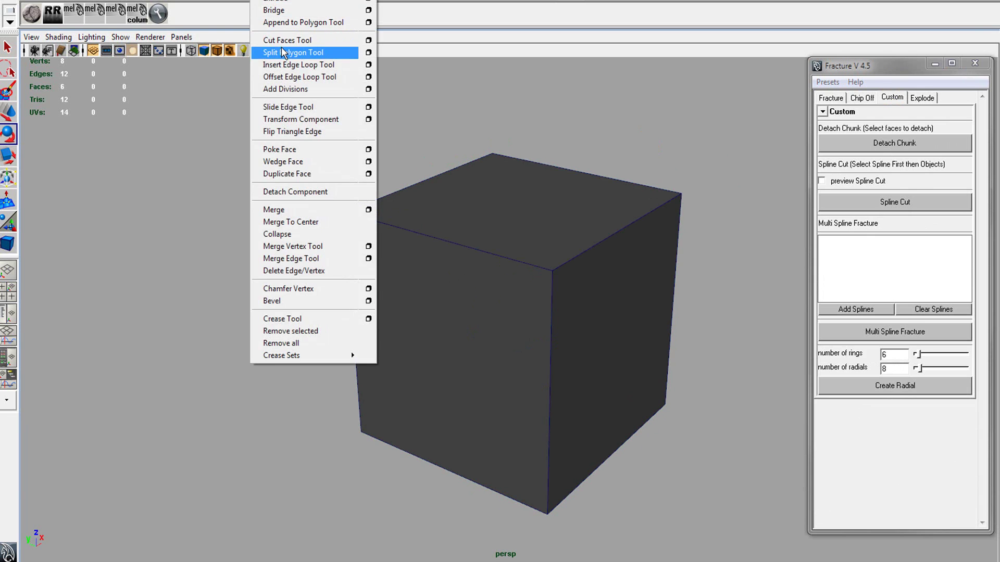
# Split the cube's faces with a closed jagged outline around the upper front corner using the Split Polygon Tool.
pyautogui.click(461, 248)
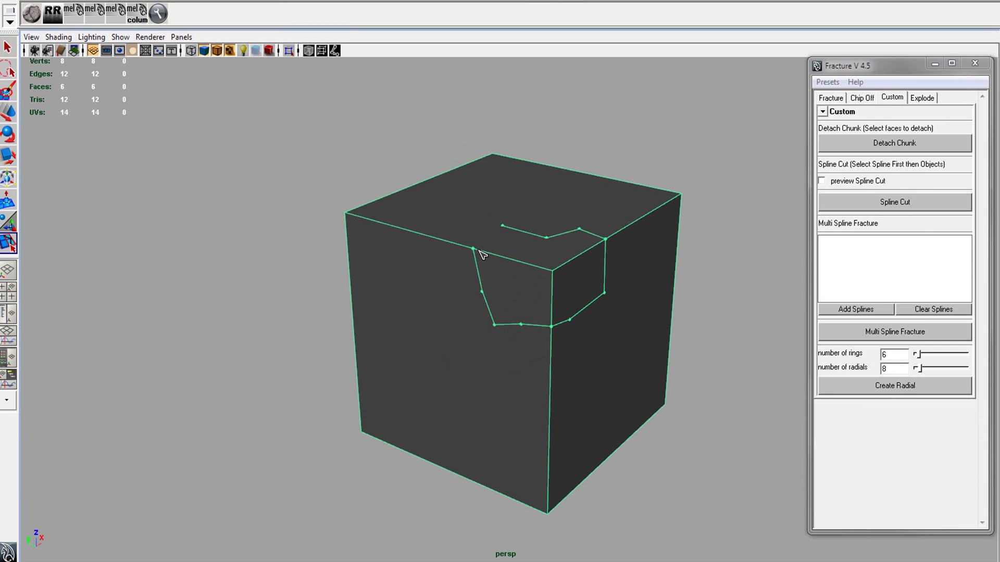
pyautogui.press('e')
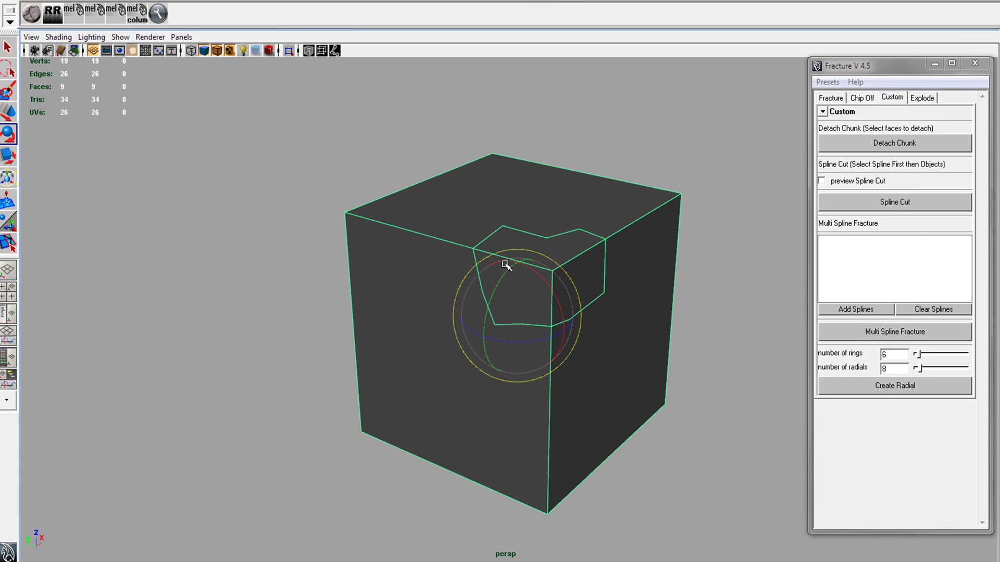
# Select the outlined corner faces, detach them as a chunk and move it away from the cube.
pyautogui.moveTo(522, 242); pyautogui.dragTo(576, 272, button='right')
pyautogui.click(584, 242)
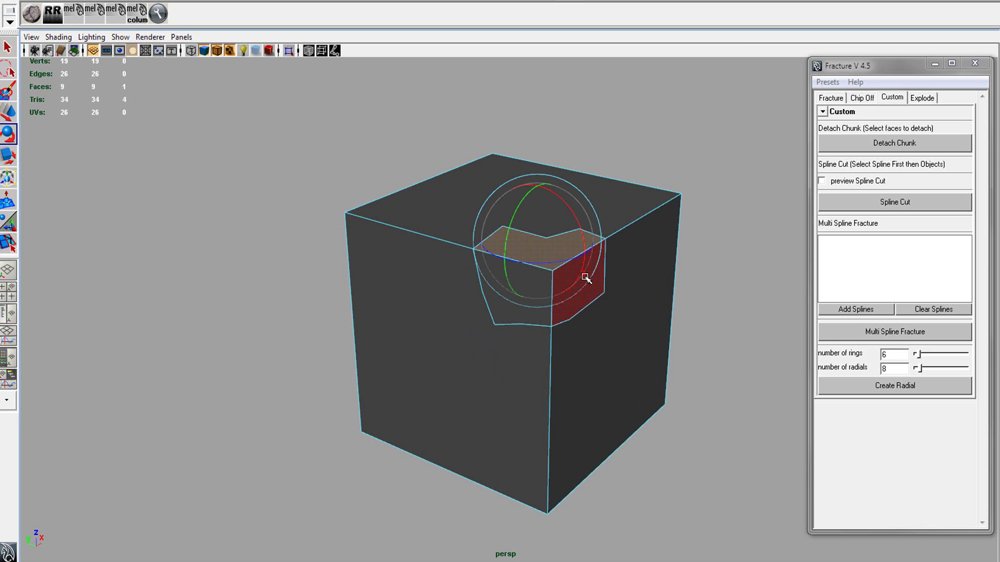
pyautogui.keyDown('shift'); pyautogui.click(532, 318); pyautogui.keyUp('shift')
pyautogui.click(885, 153)
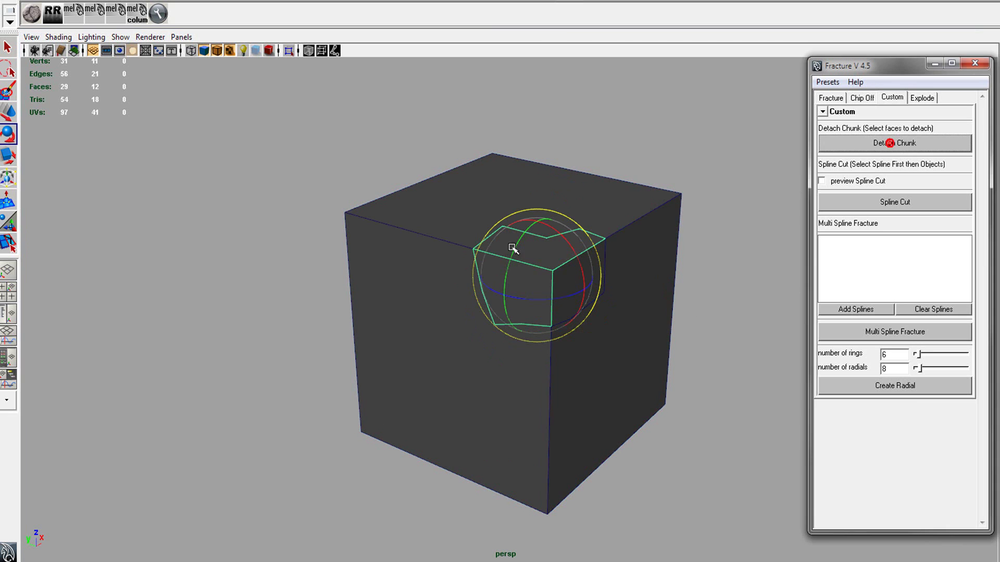
pyautogui.keyDown('alt'); pyautogui.moveTo(685, 219); pyautogui.dragTo(492, 249); pyautogui.keyUp('alt')
pyautogui.moveTo(613, 255); pyautogui.dragTo(670, 272)
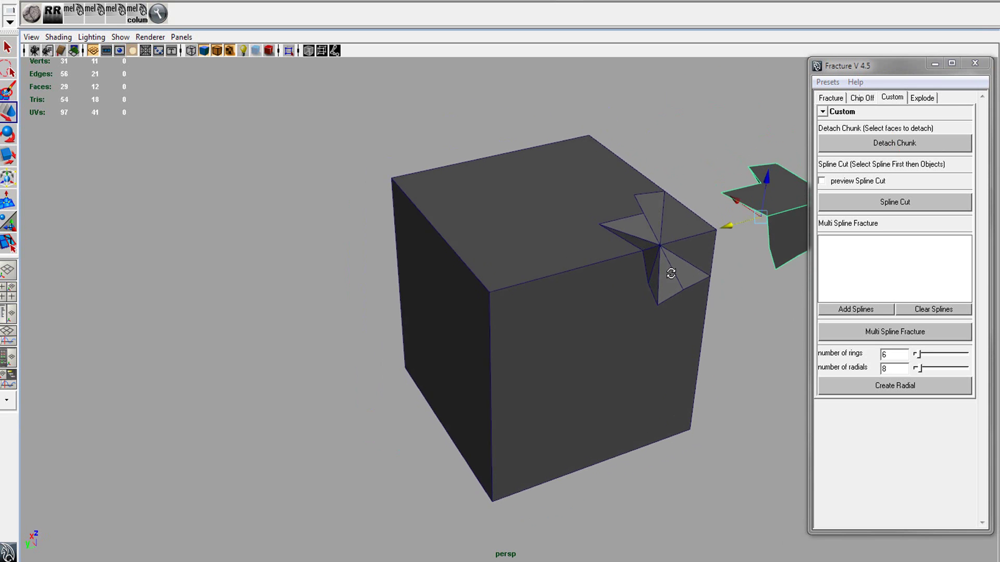
# Undo the chunk's move and detachment, returning to the face selection with only the outlined top face selected.
pyautogui.hotkey('ctrl', 'z')
pyautogui.keyDown('alt'); pyautogui.moveTo(759, 250); pyautogui.dragTo(650, 258); pyautogui.keyUp('alt')
pyautogui.click(654, 272)
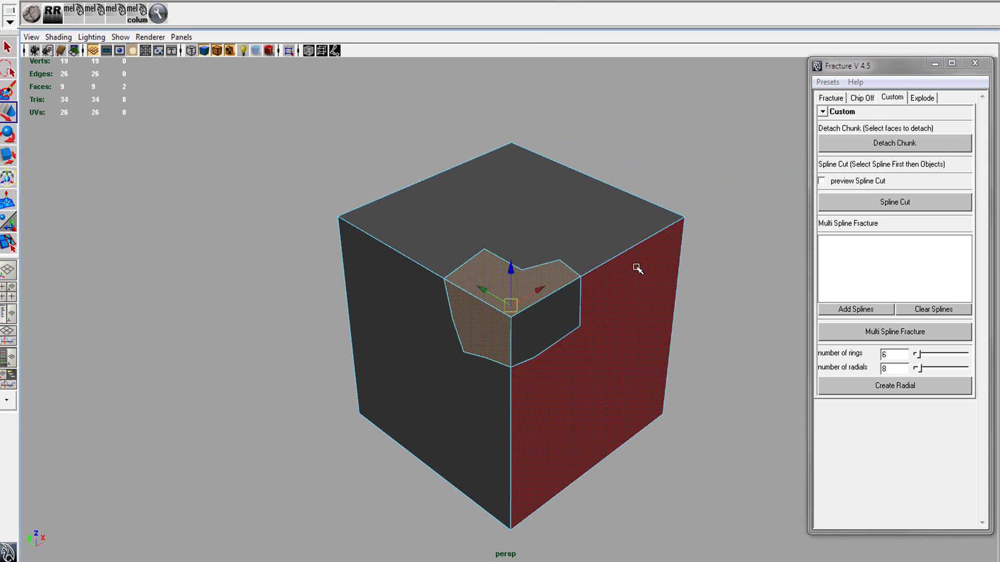
pyautogui.hotkey('ctrl', 'z')
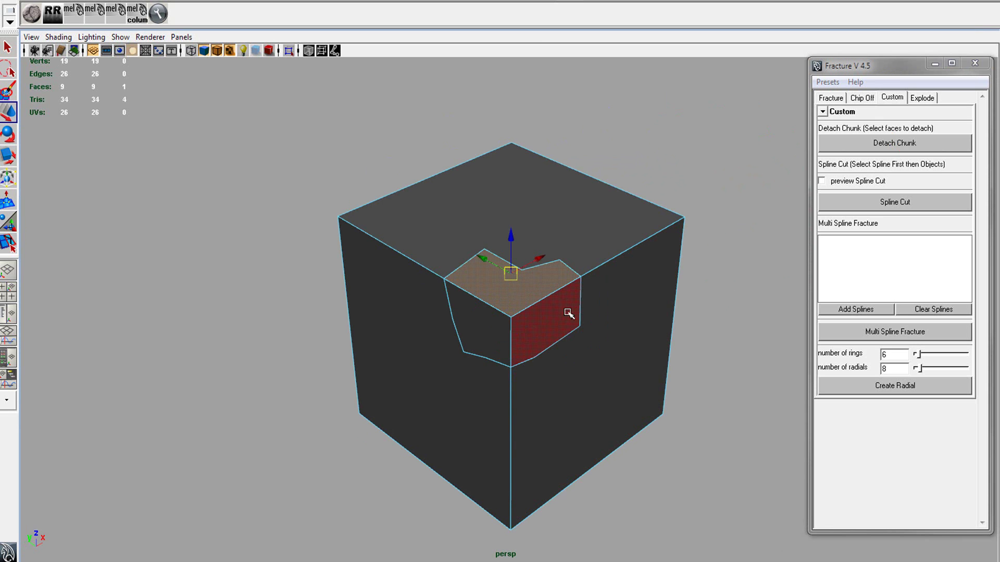
# Add the two outlined side faces to the selection, detach all three as a chunk and lift it above the cube.
pyautogui.keyDown('shift'); pyautogui.click(569, 312); pyautogui.keyUp('shift')
pyautogui.keyDown('shift'); pyautogui.click(485, 331); pyautogui.keyUp('shift')
pyautogui.click(863, 147)
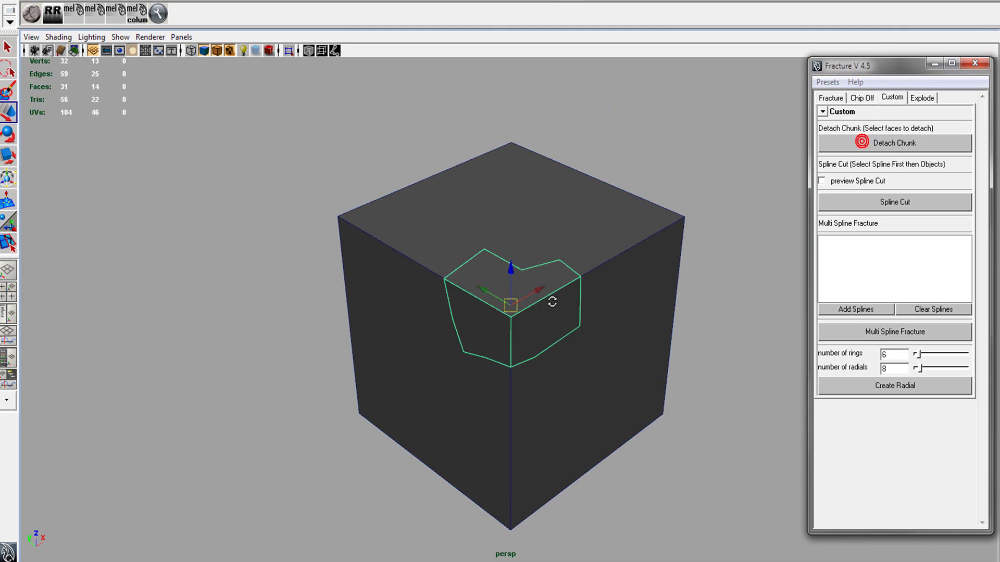
pyautogui.keyDown('alt'); pyautogui.moveTo(553, 297); pyautogui.dragTo(594, 278); pyautogui.keyUp('alt')
pyautogui.moveTo(570, 202); pyautogui.dragTo(561, 155)
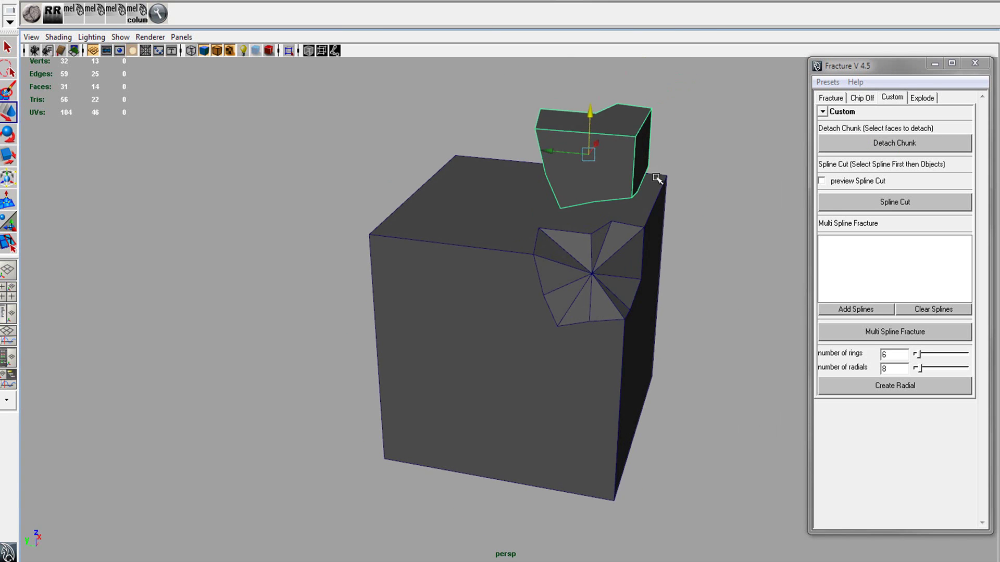
# Undo the chunk detachment and the face splits back to the plain cube.
pyautogui.hotkey('ctrl', 'z')
pyautogui.hotkey('ctrl', 'z')
pyautogui.hotkey('ctrl', 'z')
pyautogui.hotkey('ctrl', 'z')
pyautogui.hotkey('ctrl', 'z')
pyautogui.hotkey('ctrl', 'z')
pyautogui.hotkey('ctrl', 'z')
pyautogui.keyDown('alt'); pyautogui.moveTo(667, 288); pyautogui.dragTo(611, 298); pyautogui.keyUp('alt')
# Draw a jagged EP curve running across and past both sides of the cube in wireframe display.
pyautogui.click(529, 312)
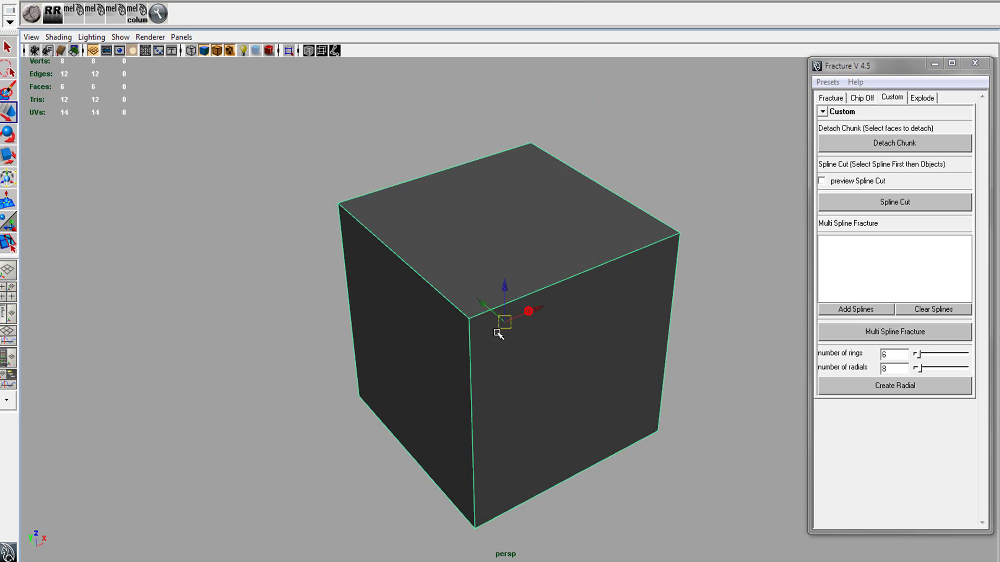
pyautogui.keyDown('alt'); pyautogui.moveTo(497, 340); pyautogui.dragTo(526, 283, button='middle'); pyautogui.keyUp('alt')
pyautogui.scroll(-5, 521, 283)
pyautogui.keyDown('alt'); pyautogui.moveTo(509, 283); pyautogui.dragTo(524, 303); pyautogui.keyUp('alt')
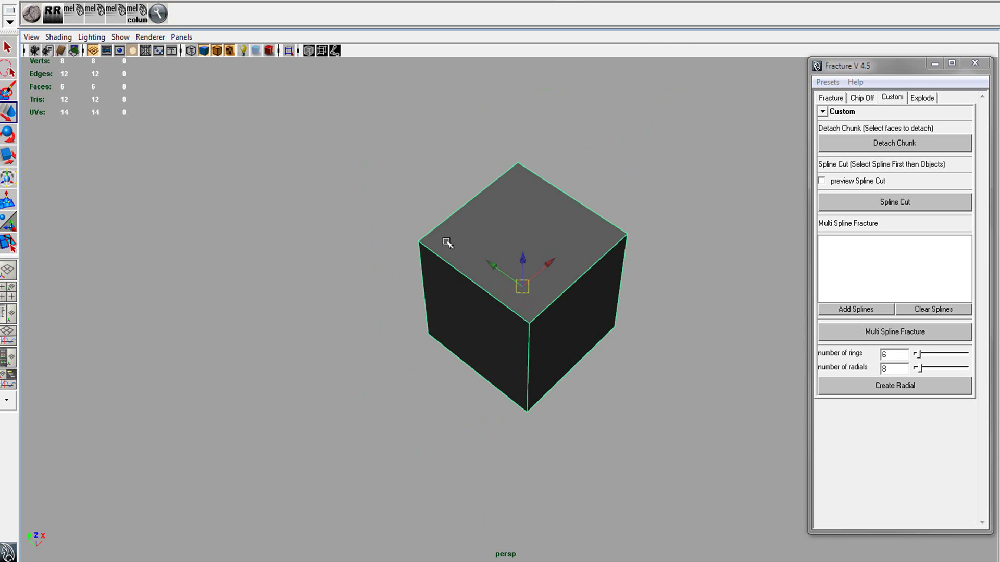
pyautogui.press('4')
pyautogui.press('space')
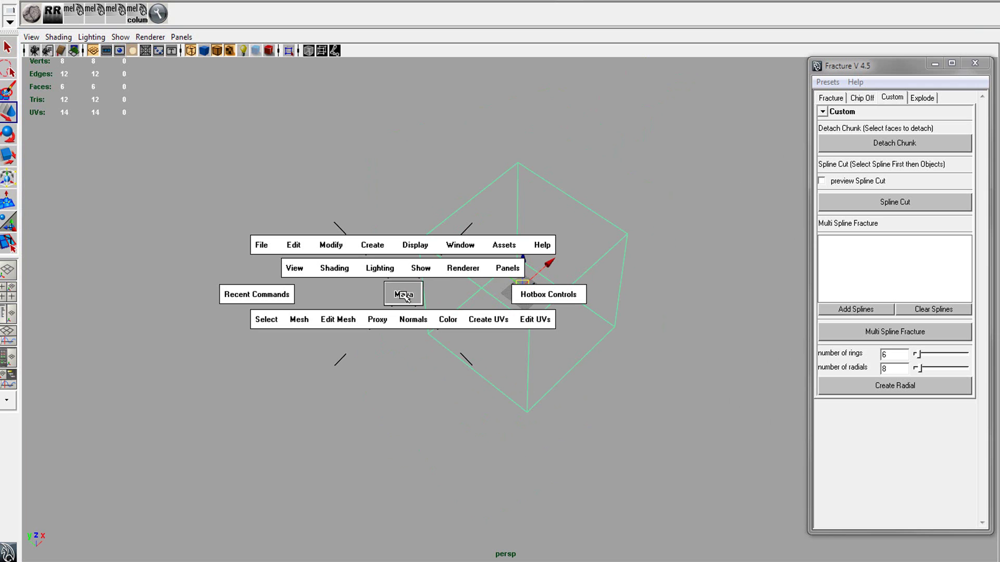
pyautogui.click(354, 249)
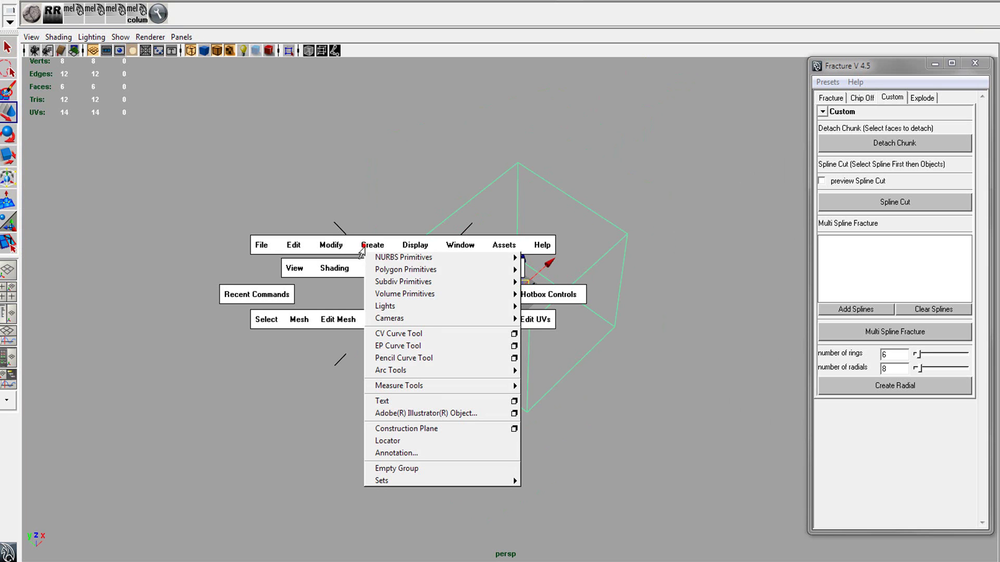
pyautogui.click(416, 345)
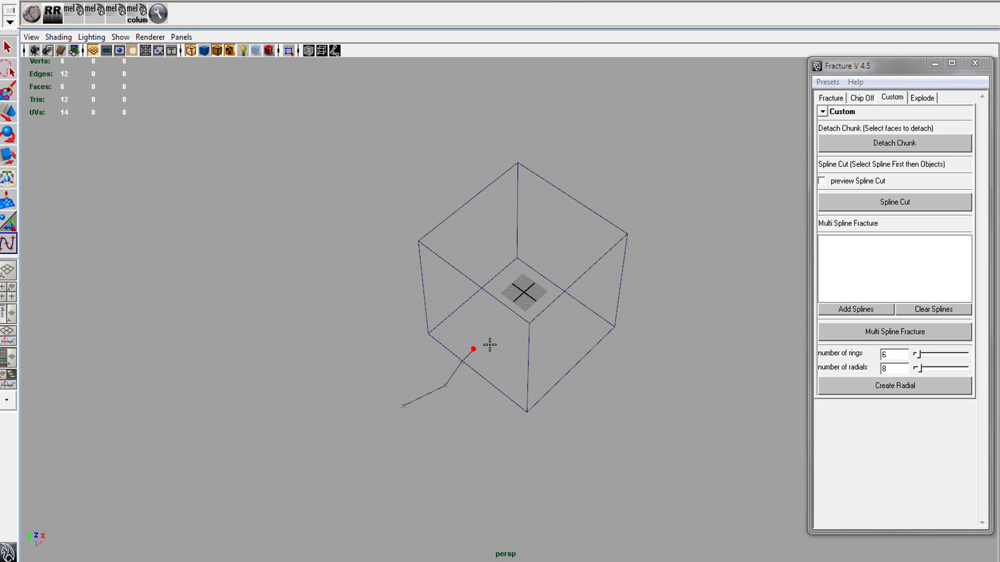
pyautogui.click(558, 286)
pyautogui.click(597, 269)
pyautogui.press('Return')
pyautogui.press('w')
# Raise the curve above the cube and try a Spline Cut through the cube with it.
pyautogui.keyDown('alt'); pyautogui.moveTo(590, 275); pyautogui.dragTo(529, 217); pyautogui.keyUp('alt')
pyautogui.moveTo(627, 211); pyautogui.dragTo(626, 210)
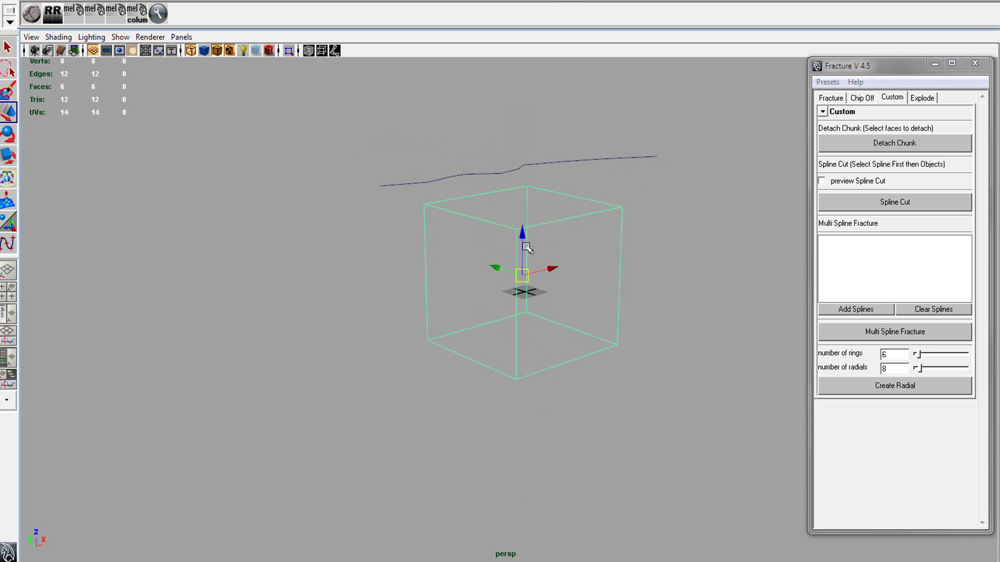
pyautogui.click(655, 156)
pyautogui.keyDown('shift'); pyautogui.click(627, 199); pyautogui.keyUp('shift')
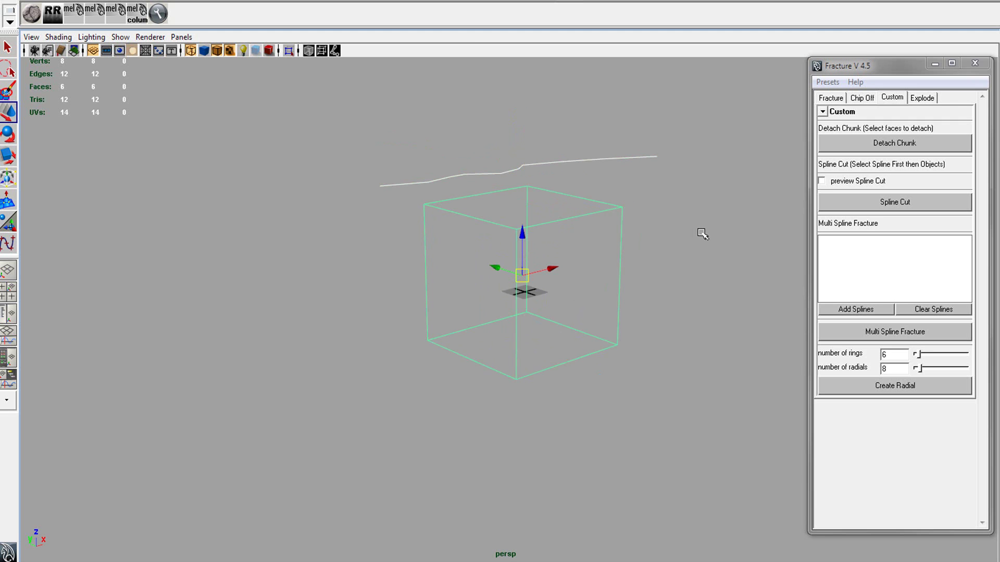
pyautogui.click(885, 206)
pyautogui.keyDown('alt'); pyautogui.moveTo(607, 268); pyautogui.dragTo(510, 324); pyautogui.keyUp('alt')
pyautogui.hotkey('ctrl', 'z')
# Enable the Spline Cut preview and preview the curve's cutting surface through the cube in shaded display.
pyautogui.moveTo(644, 183)
pyautogui.mouseDown()
pyautogui.moveTo(618, 199)
pyautogui.moveTo(593, 264)
pyautogui.moveTo(632, 260)
pyautogui.moveTo(511, 306)
pyautogui.moveTo(643, 303)
pyautogui.mouseUp()
pyautogui.click(836, 181)
pyautogui.press('5')
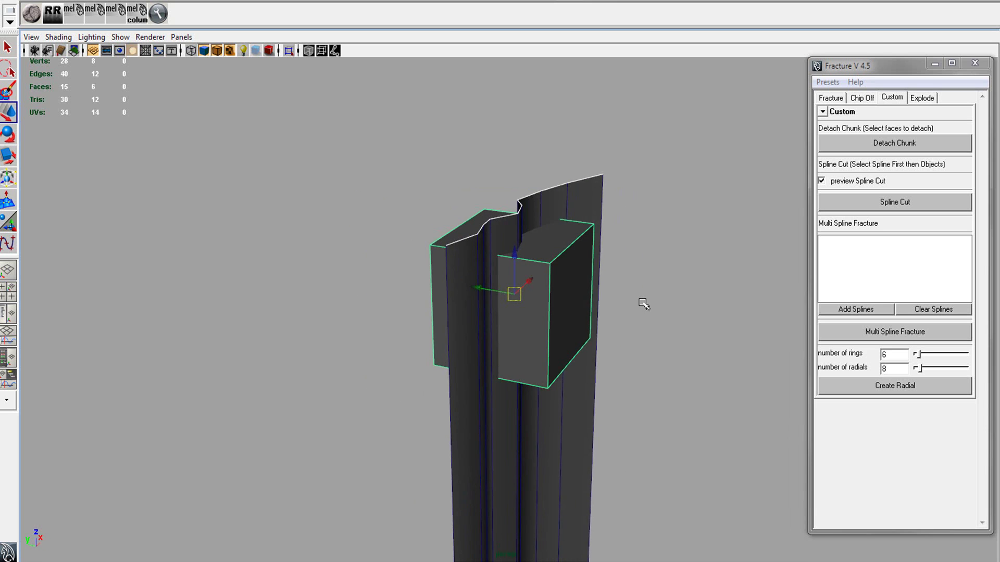
pyautogui.hotkey('ctrl', 'z')
# Move the jagged curve from above the cube to below it.
pyautogui.keyDown('alt'); pyautogui.moveTo(603, 212); pyautogui.dragTo(583, 210); pyautogui.keyUp('alt')
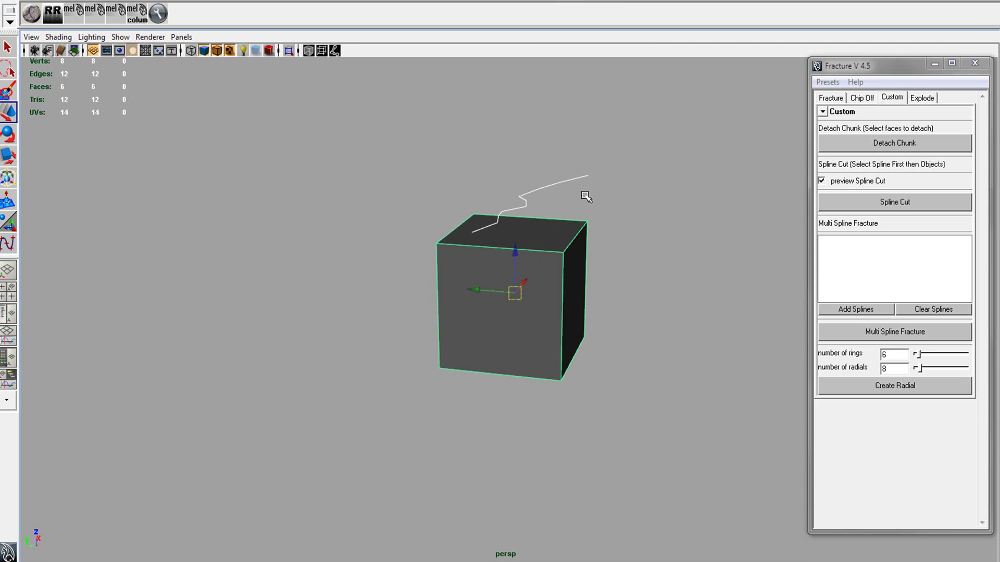
pyautogui.moveTo(601, 169); pyautogui.dragTo(588, 215)
pyautogui.moveTo(514, 146); pyautogui.dragTo(551, 277)
# Turn off the Spline Cut preview and cut the cube with the curve below it.
pyautogui.keyDown('shift'); pyautogui.click(555, 269); pyautogui.keyUp('shift')
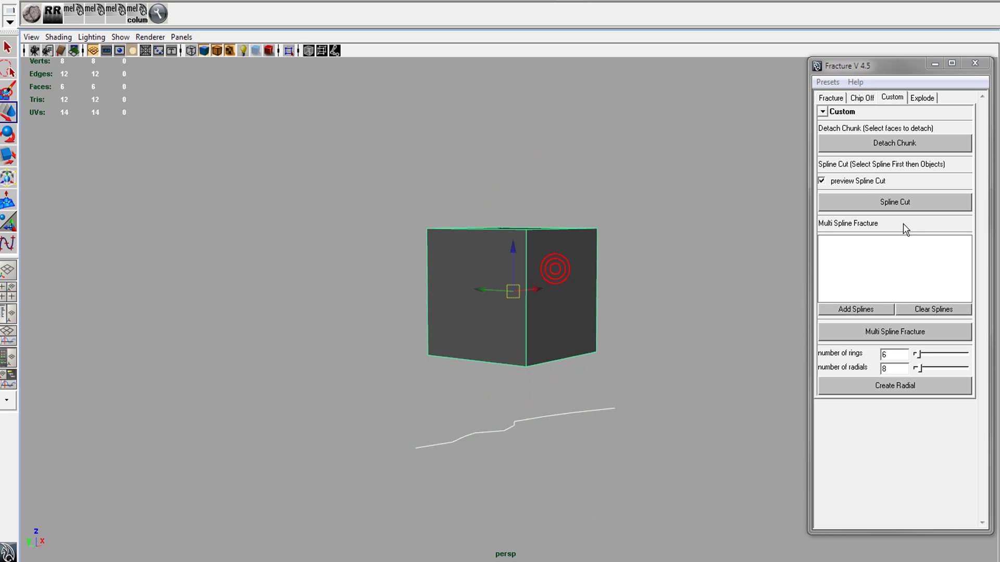
pyautogui.click(858, 180)
pyautogui.click(859, 181)
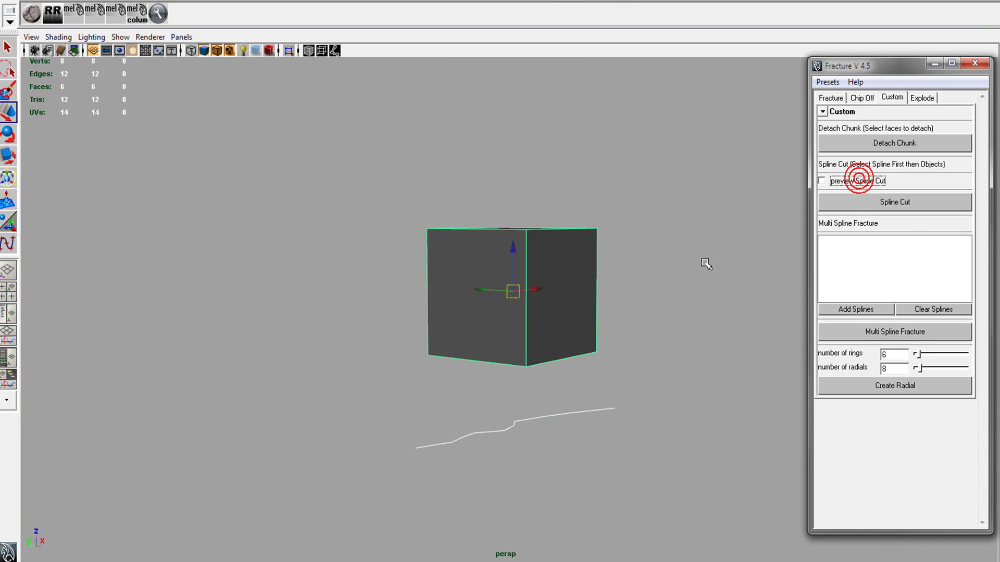
pyautogui.keyDown('alt'); pyautogui.moveTo(658, 279); pyautogui.dragTo(660, 281); pyautogui.keyUp('alt')
pyautogui.click(860, 206)
# Move the curve out beside the cube and rotate it for a horizontal cut through the halves.
pyautogui.moveTo(646, 329)
pyautogui.keyDown('alt'); pyautogui.mouseDown()
pyautogui.moveTo(665, 311)
pyautogui.moveTo(575, 385)
pyautogui.mouseUp(); pyautogui.keyUp('alt')
pyautogui.click(603, 392)
pyautogui.moveTo(476, 393); pyautogui.dragTo(647, 265)
pyautogui.press('e')
pyautogui.moveTo(699, 290); pyautogui.dragTo(717, 356)
# Spline-cut both cube halves horizontally with the curve beside them, leaving the preview off.
pyautogui.keyDown('shift'); pyautogui.click(511, 233); pyautogui.keyUp('shift')
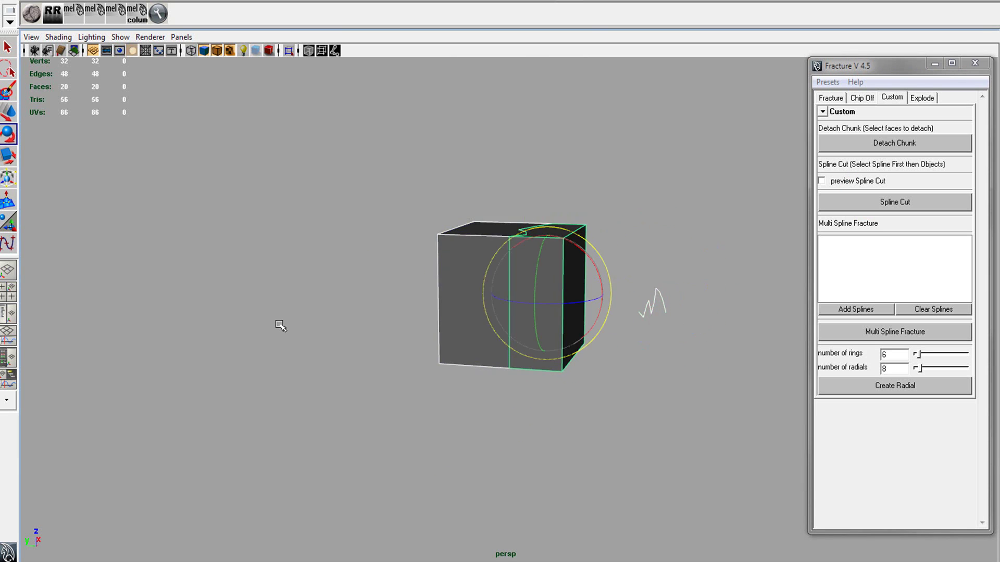
pyautogui.click(860, 182)
pyautogui.click(861, 181)
pyautogui.click(867, 203)
pyautogui.keyDown('alt'); pyautogui.moveTo(543, 304); pyautogui.dragTo(568, 351); pyautogui.keyUp('alt')
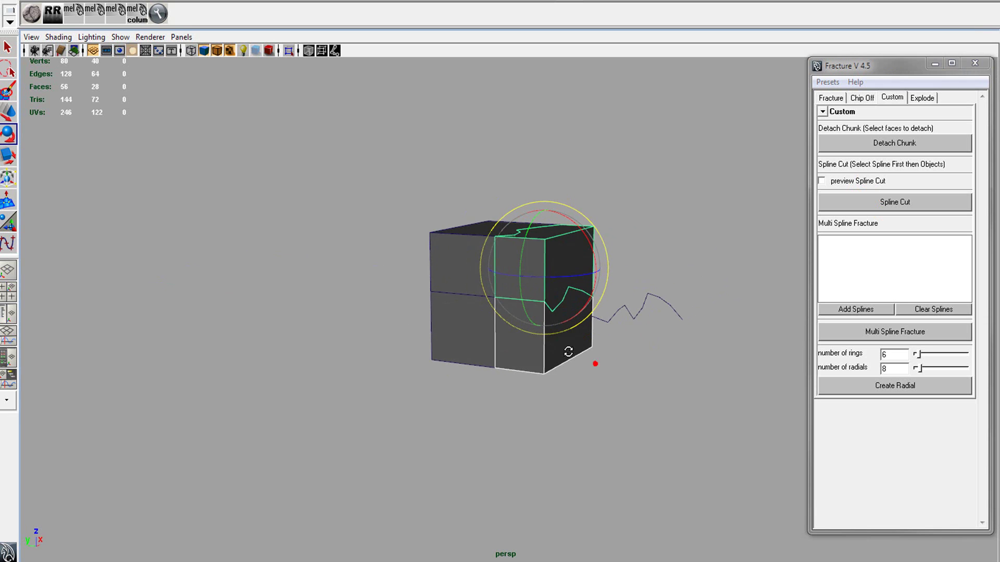
# Tilt the curve and move it down beside the cube's lower edge for a diagonal cut.
pyautogui.moveTo(661, 326); pyautogui.dragTo(640, 346)
pyautogui.keyDown('alt'); pyautogui.moveTo(638, 348); pyautogui.dragTo(662, 329); pyautogui.keyUp('alt')
pyautogui.press('w')
pyautogui.moveTo(659, 236); pyautogui.dragTo(587, 328)
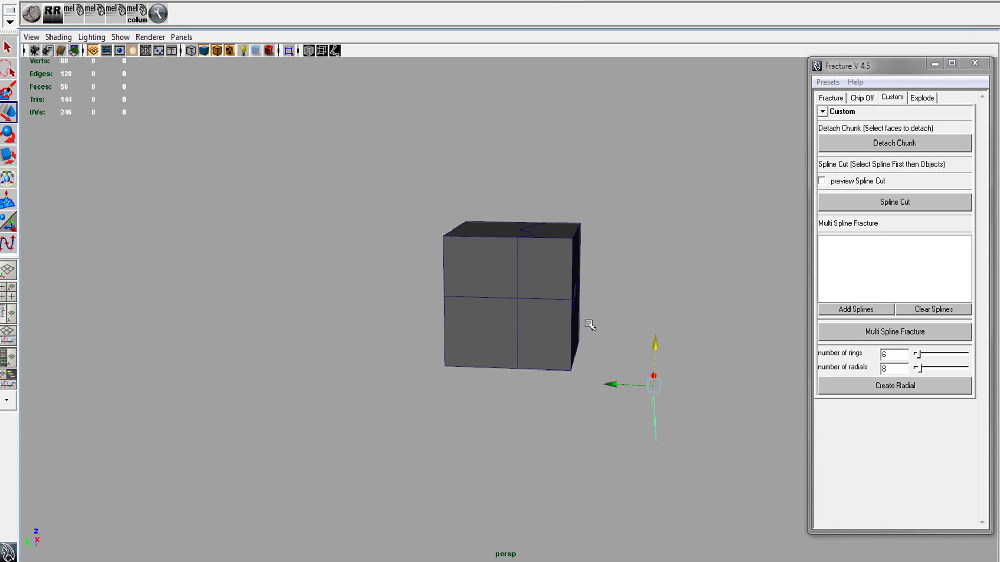
# Preview the diagonal Spline Cut through all the cube pieces and undo the preview.
pyautogui.keyDown('shift'); pyautogui.click(576, 232); pyautogui.keyUp('shift')
pyautogui.click(860, 184)
pyautogui.keyDown('alt'); pyautogui.moveTo(647, 286); pyautogui.dragTo(357, 158); pyautogui.keyUp('alt')
pyautogui.scroll(-5, 531, 304)
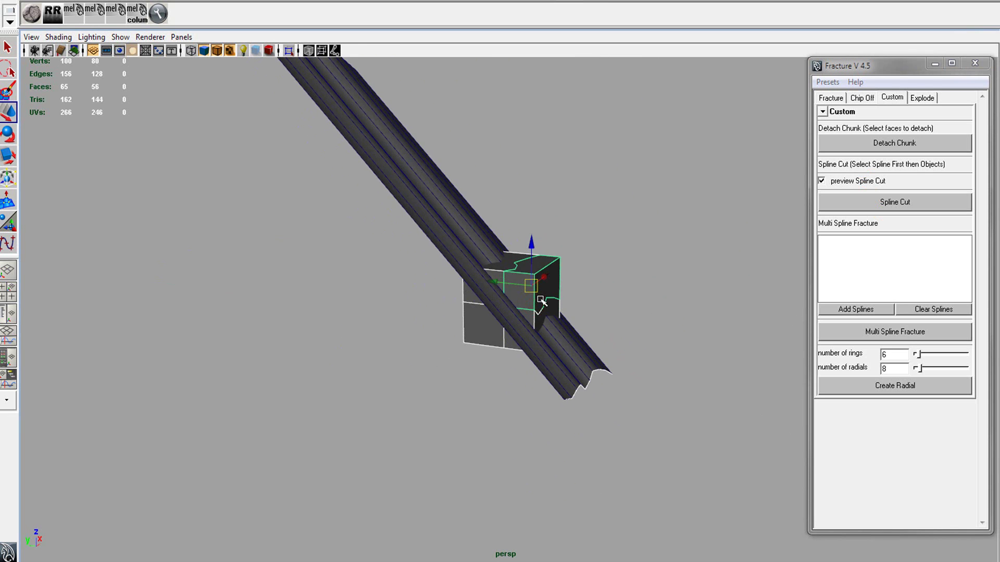
pyautogui.hotkey('ctrl', 'z')
# Spline-cut all the cube pieces diagonally with the tilted curve.
pyautogui.keyDown('alt'); pyautogui.moveTo(524, 306); pyautogui.dragTo(550, 301); pyautogui.keyUp('alt')
pyautogui.moveTo(675, 393); pyautogui.dragTo(616, 414)
pyautogui.keyDown('shift'); pyautogui.moveTo(565, 254); pyautogui.dragTo(409, 367); pyautogui.keyUp('shift')
pyautogui.click(885, 206)
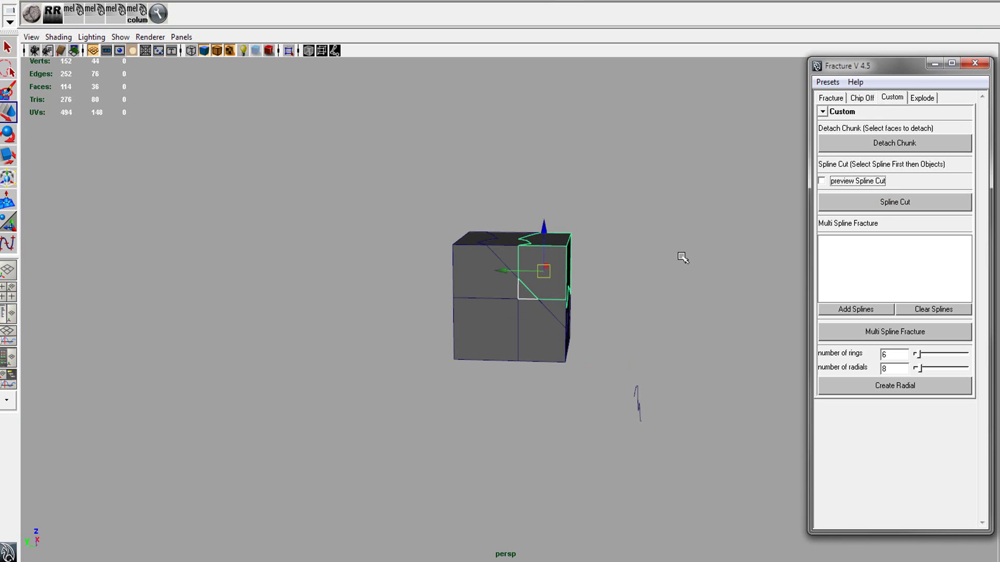
# Examine the diagonally cut pieces from several angles, selecting a few of them individually.
pyautogui.click(666, 292)
pyautogui.keyDown('alt'); pyautogui.moveTo(632, 315); pyautogui.dragTo(598, 286); pyautogui.keyUp('alt')
pyautogui.click(554, 262)
pyautogui.click(532, 241)
pyautogui.click(474, 227)
pyautogui.keyDown('alt'); pyautogui.moveTo(660, 268); pyautogui.dragTo(657, 323); pyautogui.keyUp('alt')
pyautogui.moveTo(680, 373); pyautogui.dragTo(657, 415)
pyautogui.keyDown('alt'); pyautogui.moveTo(669, 398); pyautogui.dragTo(632, 395, button='middle'); pyautogui.keyUp('alt')
# Undo all the spline cuts and curve transformations back to the uncut cube.
pyautogui.hotkey('ctrl', 'z')
pyautogui.hotkey('ctrl', 'z')
pyautogui.hotkey('ctrl', 'z')
pyautogui.hotkey('ctrl', 'z')
pyautogui.hotkey('ctrl', 'z')
pyautogui.hotkey('ctrl', 'z')
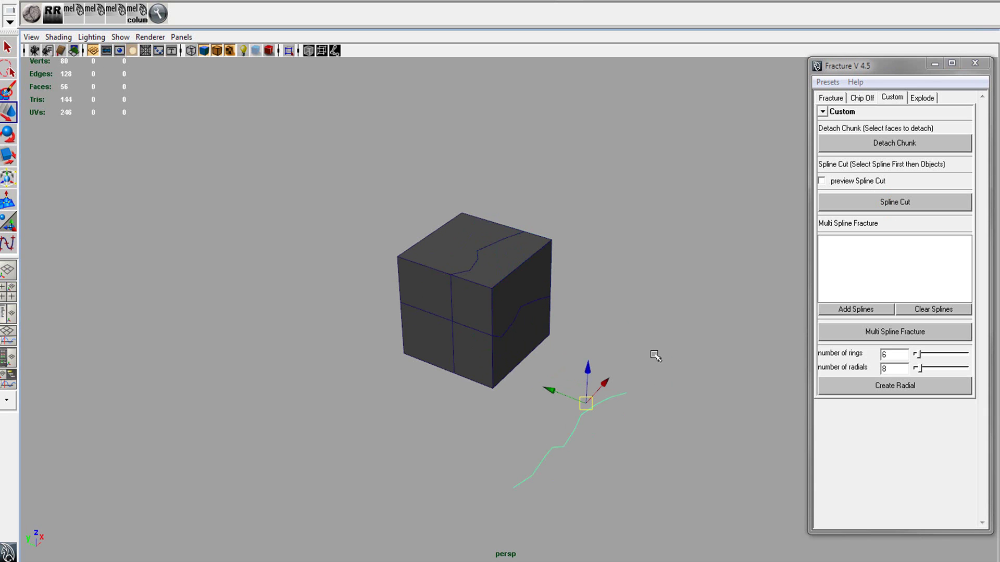
pyautogui.hotkey('ctrl', 'z')
pyautogui.hotkey('ctrl', 'z')
pyautogui.hotkey('ctrl', 'z')
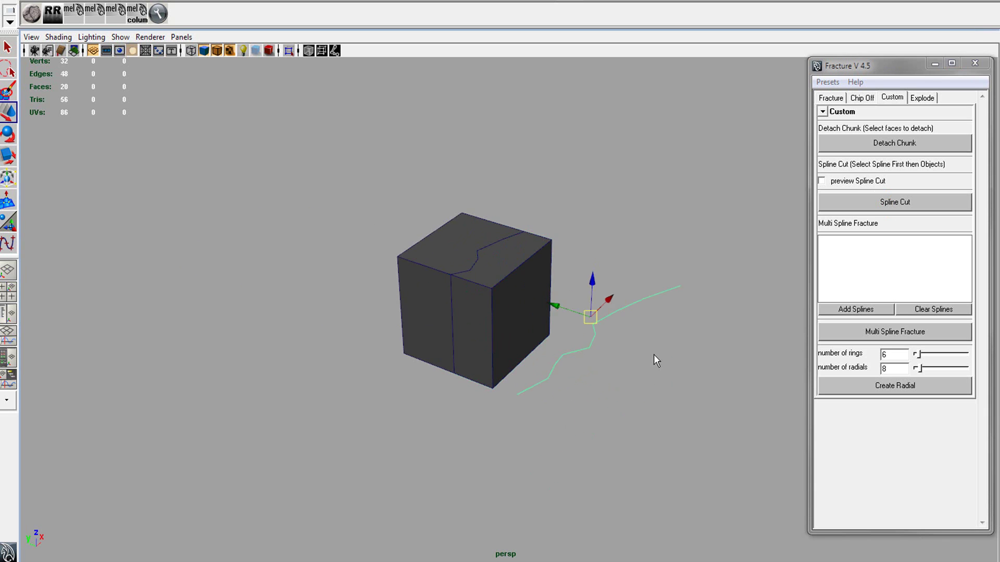
pyautogui.hotkey('ctrl', 'z')
pyautogui.hotkey('ctrl', 'z')
pyautogui.hotkey('ctrl', 'z')
pyautogui.hotkey('ctrl', 'z')
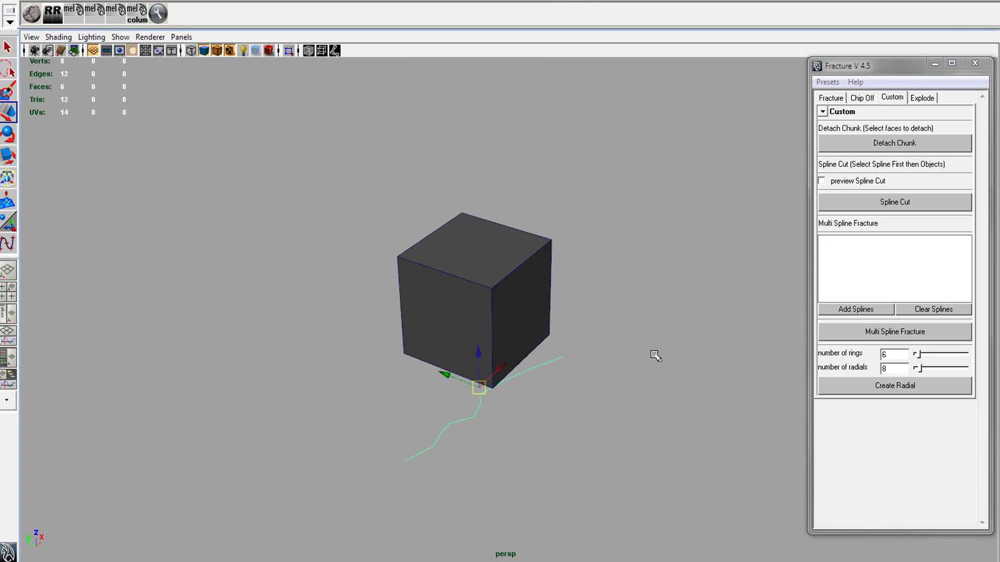
pyautogui.hotkey('ctrl', 'z')
# Show the cube in wireframe and create a radial spline pattern with 6 rings and 8 radials.
pyautogui.keyDown('alt'); pyautogui.moveTo(561, 348); pyautogui.dragTo(475, 323); pyautogui.keyUp('alt')
pyautogui.keyDown('alt'); pyautogui.moveTo(474, 316); pyautogui.dragTo(471, 358, button='middle'); pyautogui.keyUp('alt')
pyautogui.scroll(3, 471, 358)
pyautogui.click(491, 347)
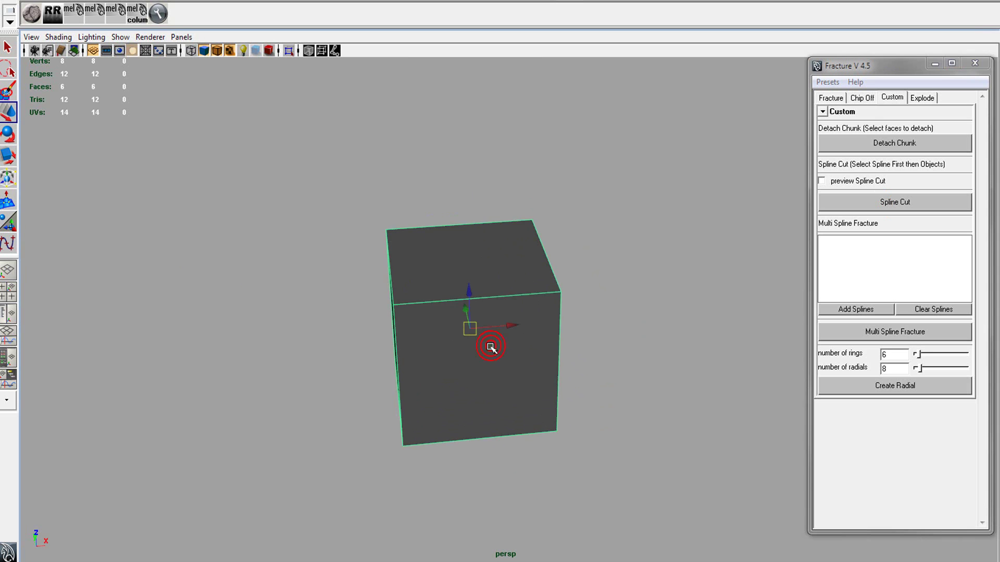
pyautogui.press('4')
pyautogui.keyDown('alt'); pyautogui.moveTo(610, 350); pyautogui.dragTo(608, 356); pyautogui.keyUp('alt')
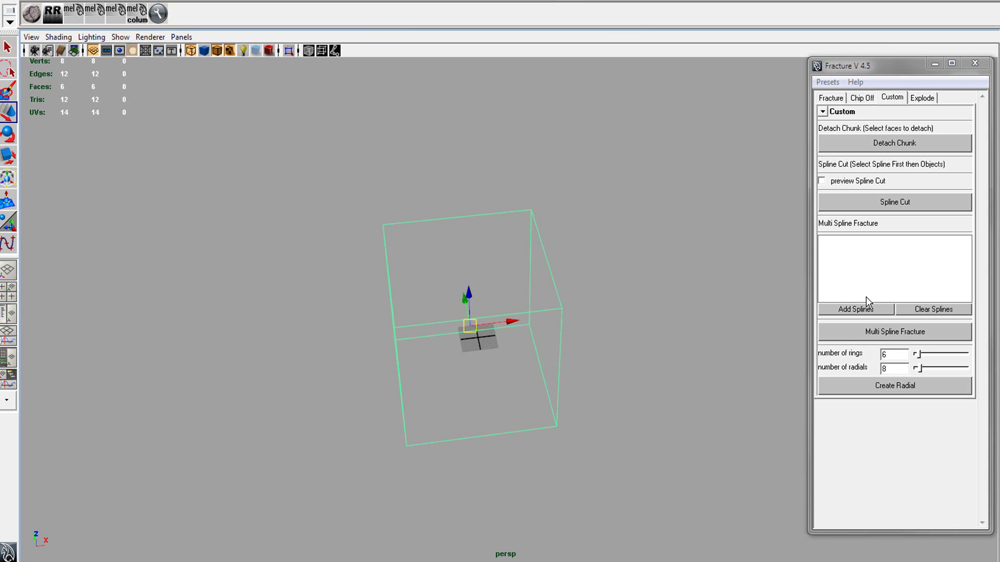
pyautogui.click(893, 389)
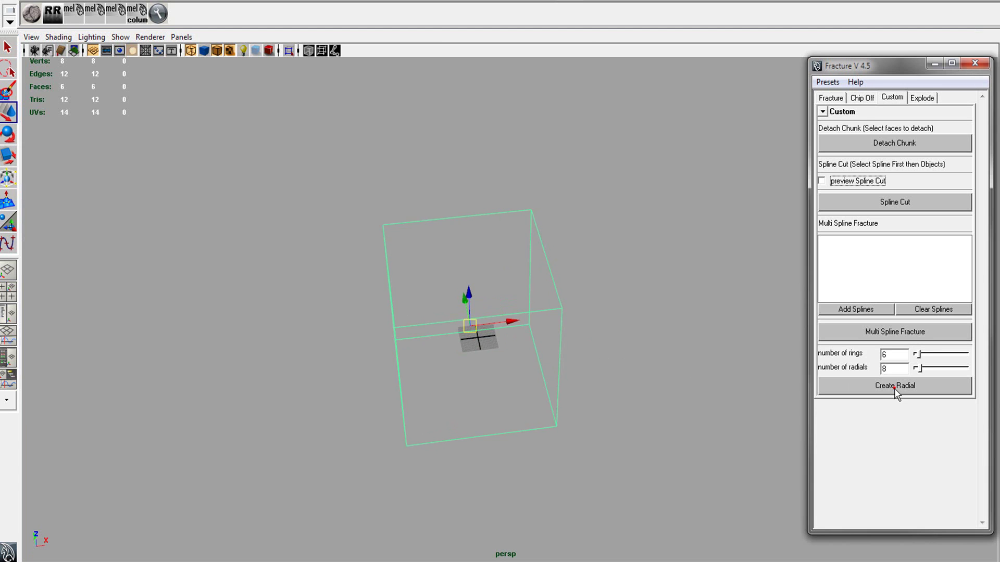
# Scale the radial spline pattern up until it extends well beyond the cube's edges.
pyautogui.keyDown('alt'); pyautogui.moveTo(493, 367); pyautogui.dragTo(475, 194); pyautogui.keyUp('alt')
pyautogui.click(487, 348)
pyautogui.press('r')
pyautogui.moveTo(478, 228); pyautogui.dragTo(701, 218)
pyautogui.moveTo(569, 230)
pyautogui.keyDown('alt'); pyautogui.mouseDown()
pyautogui.moveTo(564, 310)
pyautogui.moveTo(544, 336)
pyautogui.moveTo(547, 353)
pyautogui.moveTo(682, 276)
pyautogui.moveTo(676, 261)
pyautogui.mouseUp(); pyautogui.keyUp('alt')
# Switch to shaded display and position the radial splines centred above the cube's top face.
pyautogui.press('5')
pyautogui.press('w')
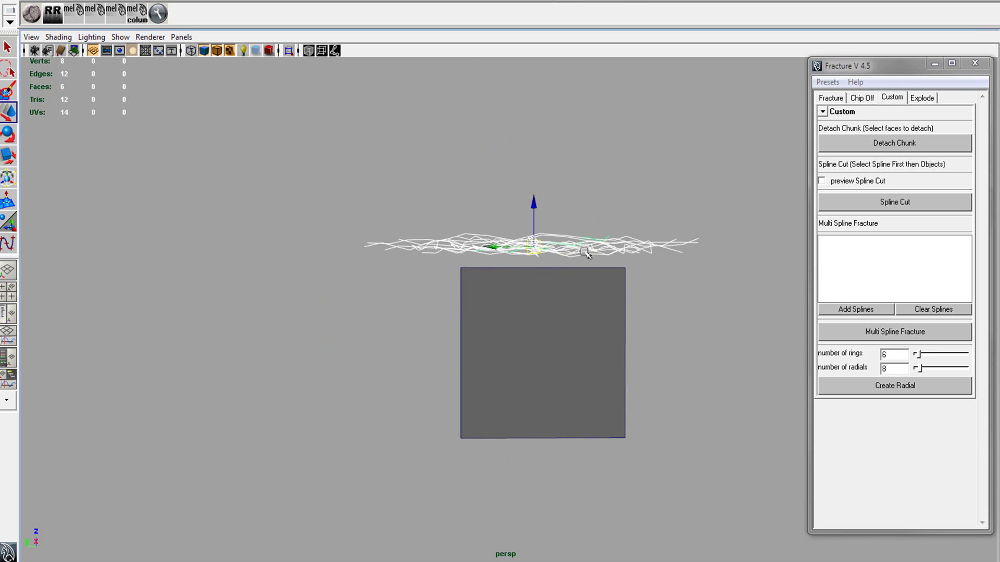
pyautogui.keyDown('alt'); pyautogui.moveTo(505, 246); pyautogui.dragTo(471, 341); pyautogui.keyUp('alt')
pyautogui.moveTo(529, 302); pyautogui.dragTo(519, 289)
pyautogui.keyDown('alt'); pyautogui.moveTo(599, 326); pyautogui.dragTo(578, 339); pyautogui.keyUp('alt')
pyautogui.keyDown('alt'); pyautogui.moveTo(657, 244); pyautogui.dragTo(654, 242); pyautogui.keyUp('alt')
# Select individual radial splines one after another to examine how each crosses the whole cube.
pyautogui.click(674, 281)
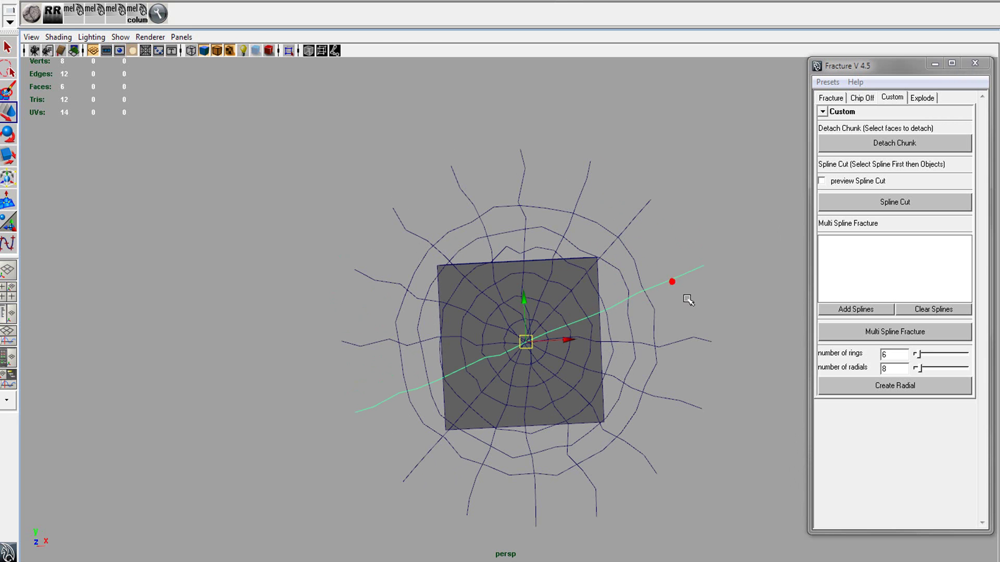
pyautogui.click(710, 335)
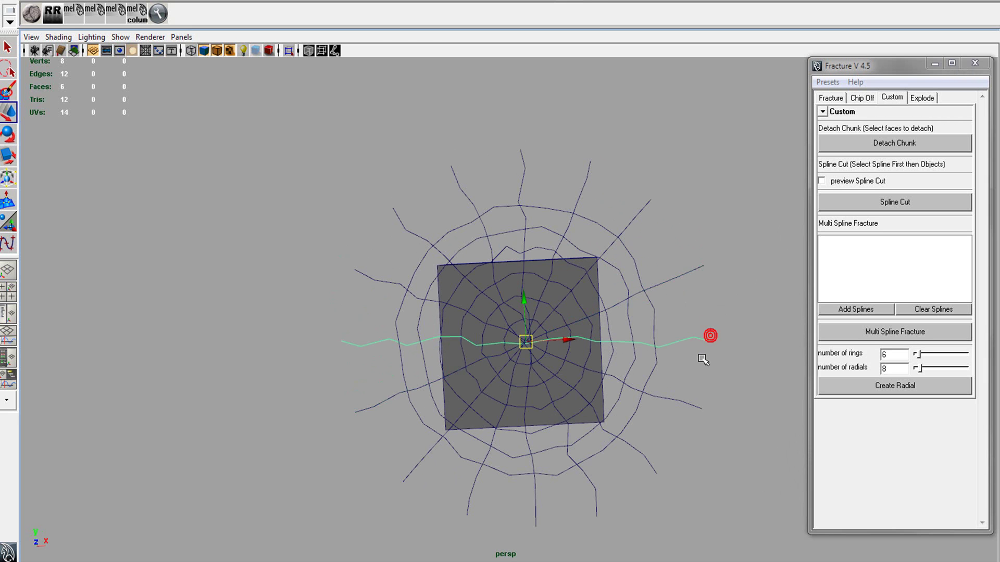
pyautogui.click(695, 404)
pyautogui.moveTo(667, 448); pyautogui.dragTo(549, 524)
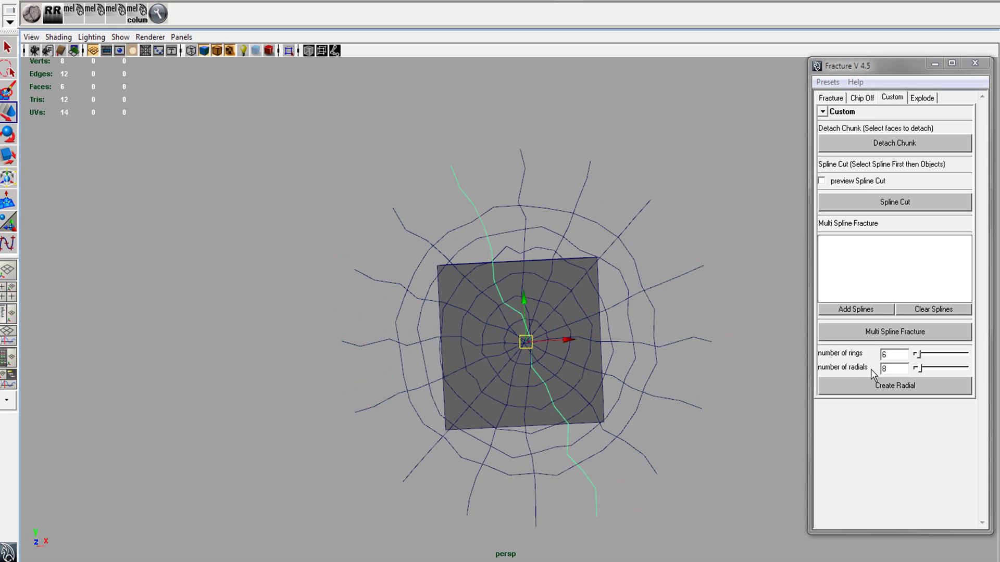
# Select further radial splines in turn to examine how they run across the cube's top.
pyautogui.click(658, 456)
pyautogui.click(700, 395)
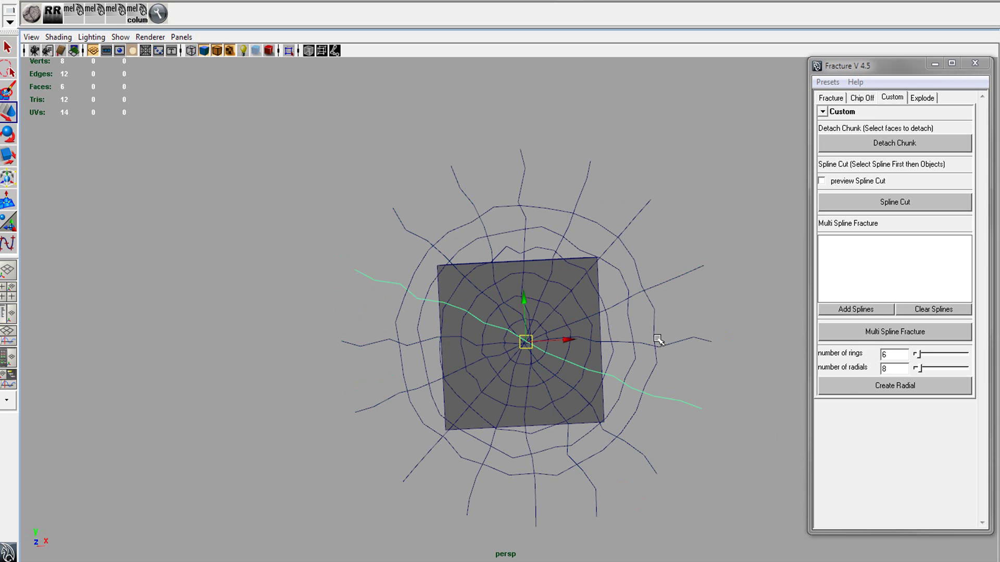
pyautogui.keyDown('alt'); pyautogui.moveTo(460, 363); pyautogui.dragTo(551, 223); pyautogui.keyUp('alt')
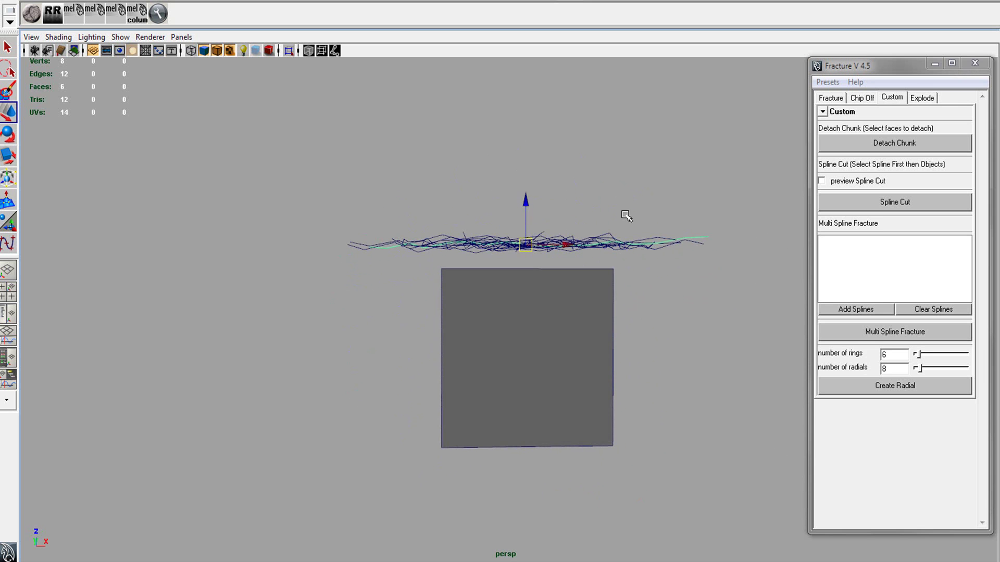
# Select all the ring and radial splines above the cube and add them to the Multi Spline Fracture list.
pyautogui.moveTo(234, 260); pyautogui.dragTo(232, 260)
pyautogui.keyDown('alt'); pyautogui.moveTo(457, 254); pyautogui.dragTo(458, 314); pyautogui.keyUp('alt')
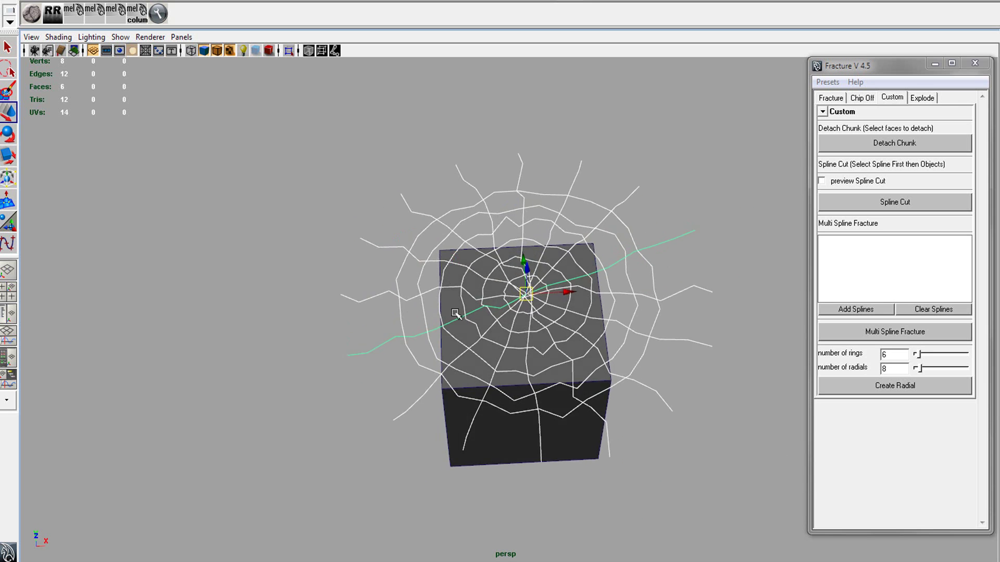
pyautogui.click(867, 312)
pyautogui.scroll(-3, 968, 259)
pyautogui.scroll(3, 967, 259)
pyautogui.keyDown('alt'); pyautogui.moveTo(648, 342); pyautogui.dragTo(657, 304); pyautogui.keyUp('alt')
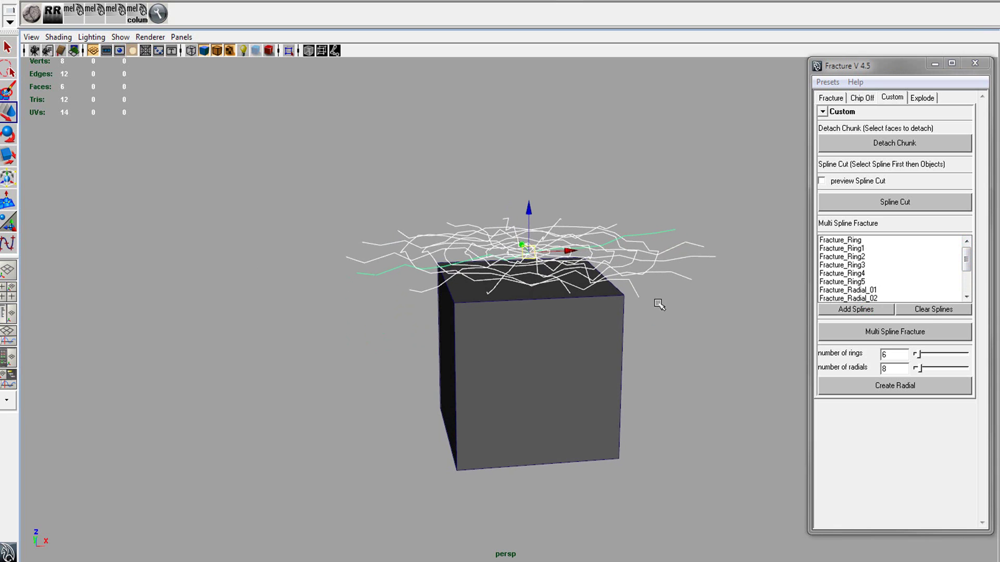
# Clear the spline list, refill it with all splines, and replace its contents with only the single radial Fracture_Radial_05.
pyautogui.click(928, 313)
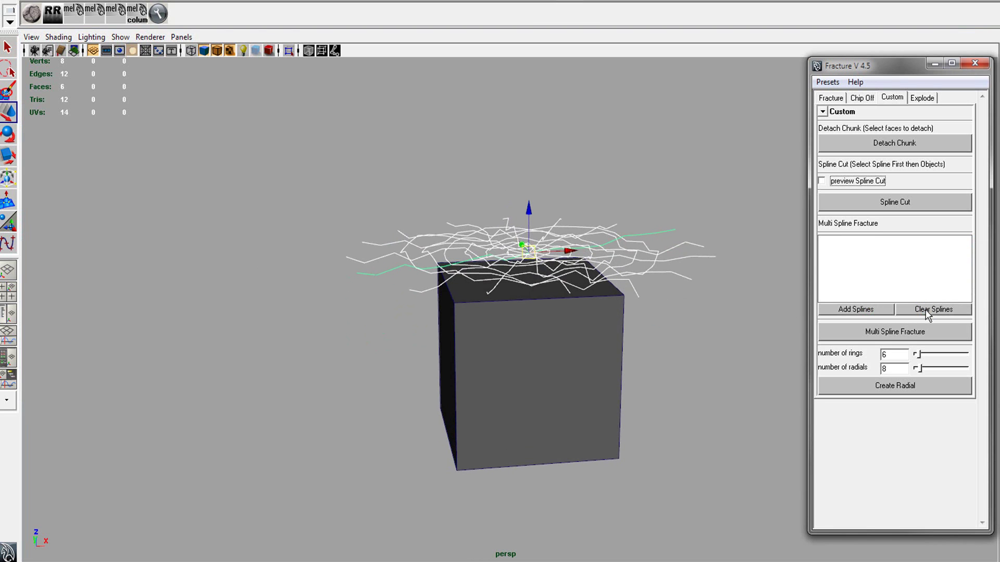
pyautogui.click(861, 312)
pyautogui.click(663, 299)
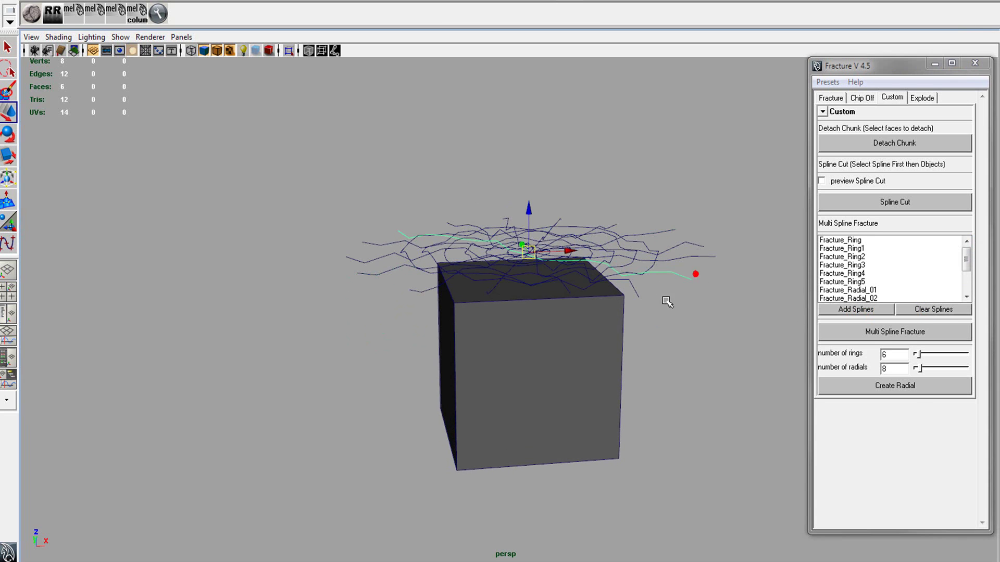
pyautogui.click(865, 310)
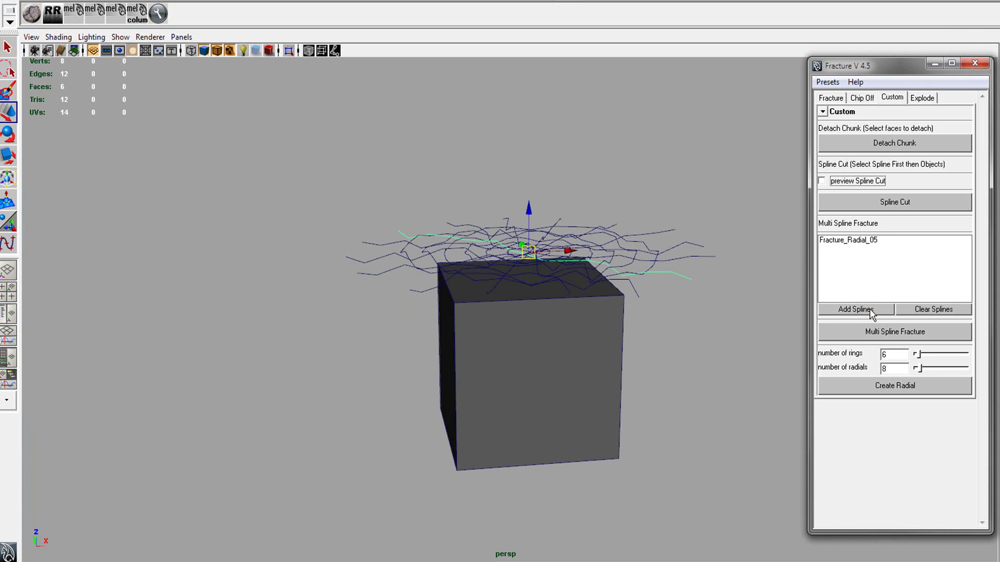
# Reselect the complete set of ring and radial splines and load it into the Multi Spline Fracture list.
pyautogui.keyDown('alt'); pyautogui.moveTo(669, 276); pyautogui.dragTo(647, 261); pyautogui.keyUp('alt')
pyautogui.moveTo(453, 242); pyautogui.dragTo(316, 254)
pyautogui.keyDown('alt'); pyautogui.moveTo(546, 251); pyautogui.dragTo(632, 279); pyautogui.keyUp('alt')
pyautogui.click(857, 314)
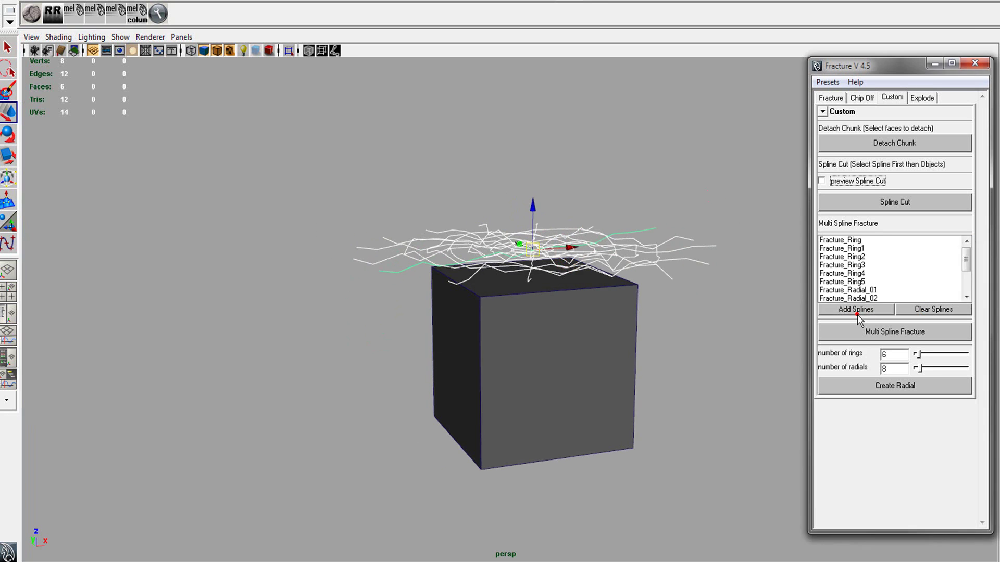
# Select the cube and run Multi Spline Fracture on it with the listed splines, and undo the cut.
pyautogui.keyDown('alt'); pyautogui.moveTo(659, 312); pyautogui.dragTo(663, 345); pyautogui.keyUp('alt')
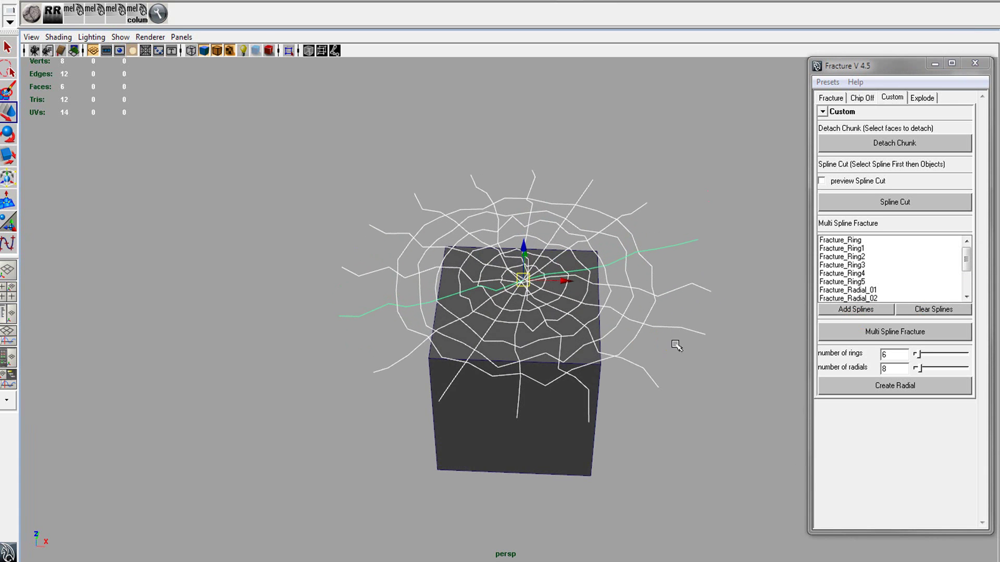
pyautogui.keyDown('alt'); pyautogui.moveTo(633, 407); pyautogui.dragTo(649, 367); pyautogui.keyUp('alt')
pyautogui.click(644, 366)
pyautogui.keyDown('alt'); pyautogui.moveTo(680, 324); pyautogui.dragTo(686, 346); pyautogui.keyUp('alt')
pyautogui.click(915, 332)
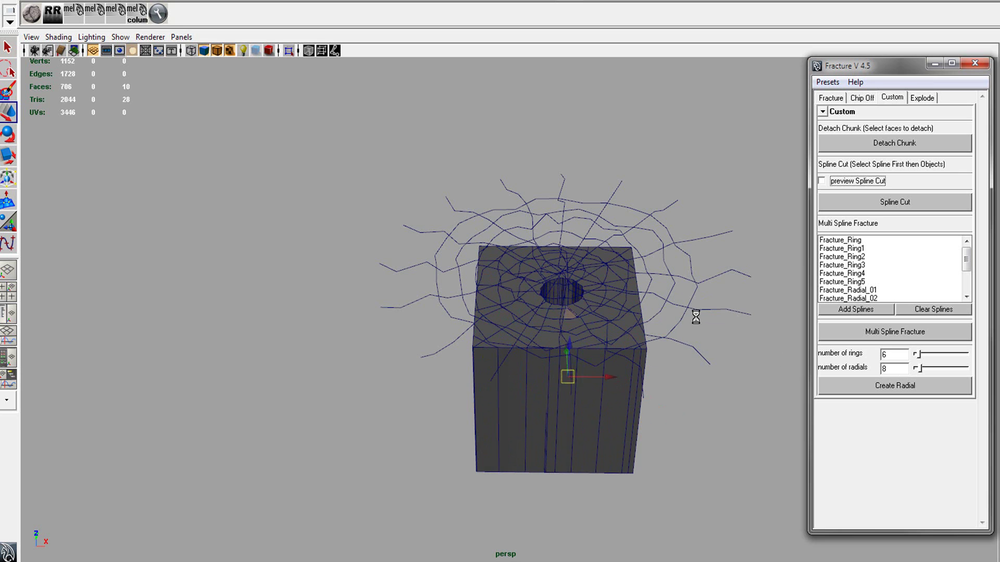
pyautogui.moveTo(699, 333)
pyautogui.keyDown('alt'); pyautogui.mouseDown()
pyautogui.moveTo(686, 299)
pyautogui.moveTo(692, 315)
pyautogui.mouseUp(); pyautogui.keyUp('alt')
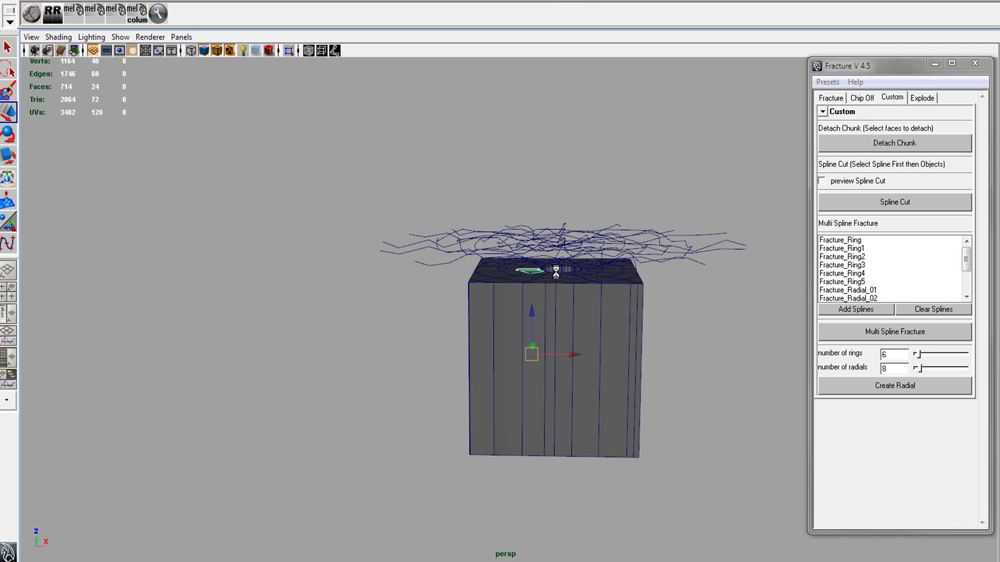
pyautogui.keyDown('alt'); pyautogui.moveTo(660, 311); pyautogui.dragTo(715, 358); pyautogui.keyUp('alt')
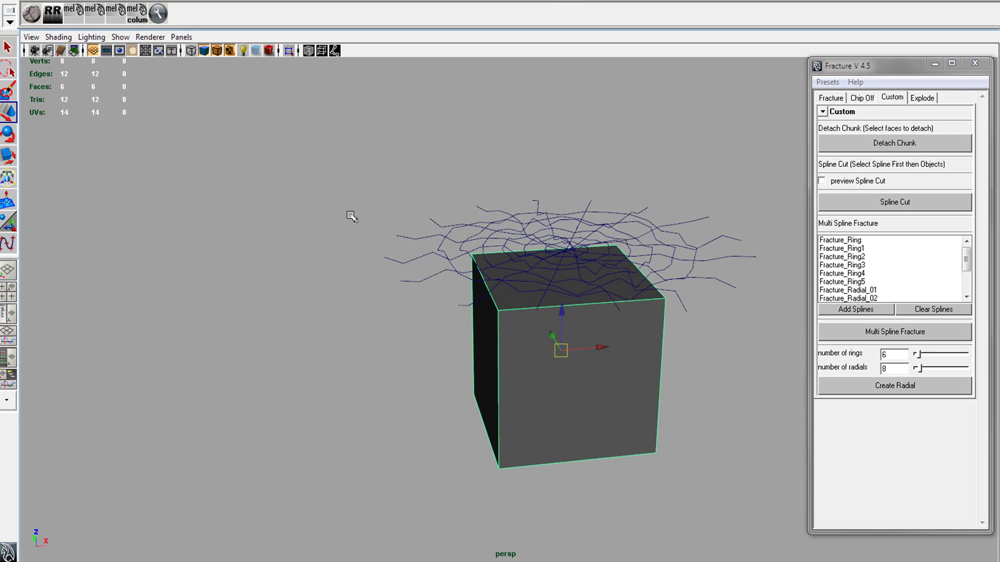
# Triangulate the cube's faces and reselect the cube as an object.
pyautogui.click(263, 1)
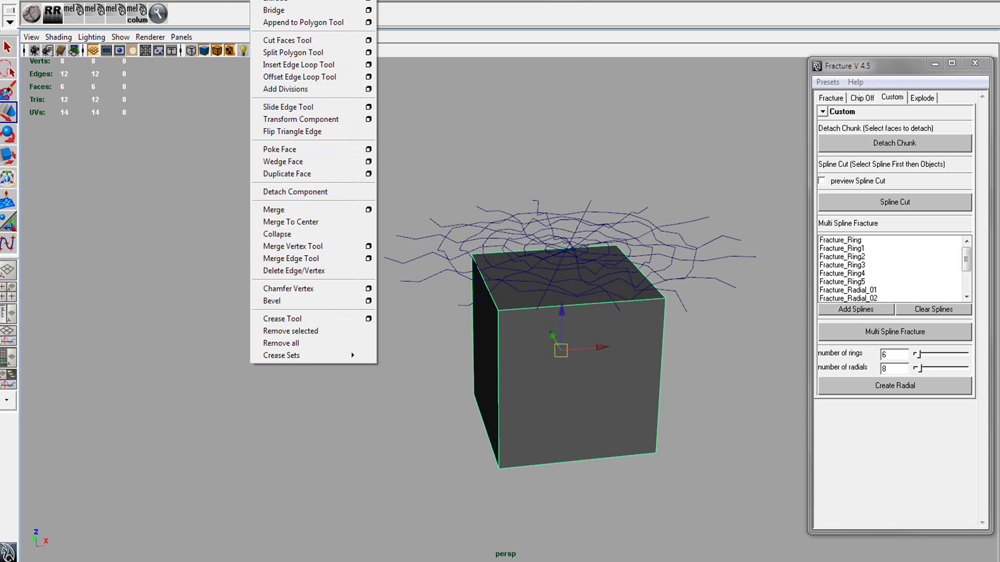
pyautogui.moveTo(234, 0)
pyautogui.click(255, 149)
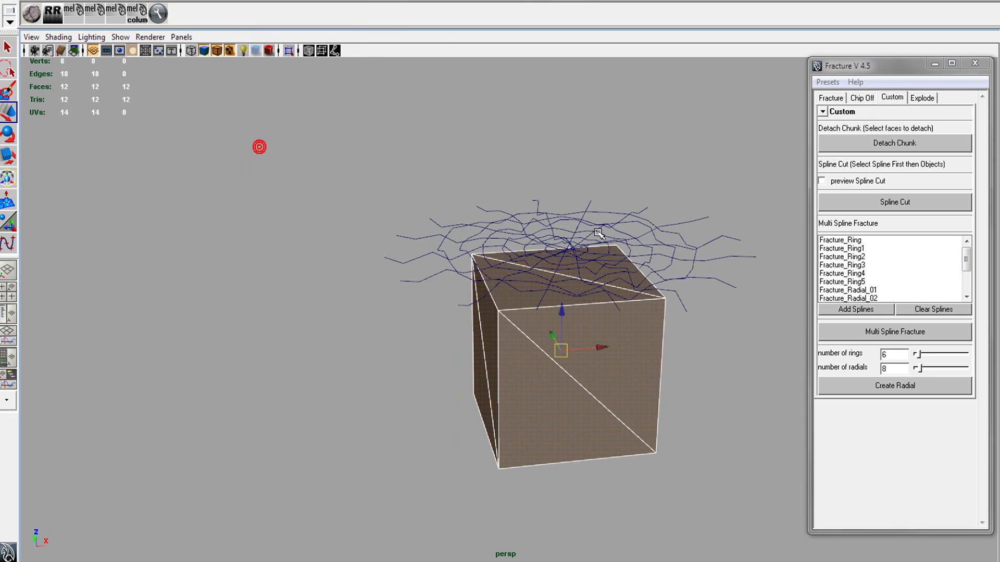
pyautogui.keyDown('alt'); pyautogui.moveTo(701, 343); pyautogui.dragTo(674, 330); pyautogui.keyUp('alt')
pyautogui.click(687, 341)
pyautogui.click(599, 342)
# Run Multi Spline Fracture on the triangulated cube, select all its pieces and hide the splines.
pyautogui.keyDown('alt'); pyautogui.moveTo(737, 338); pyautogui.dragTo(743, 360); pyautogui.keyUp('alt')
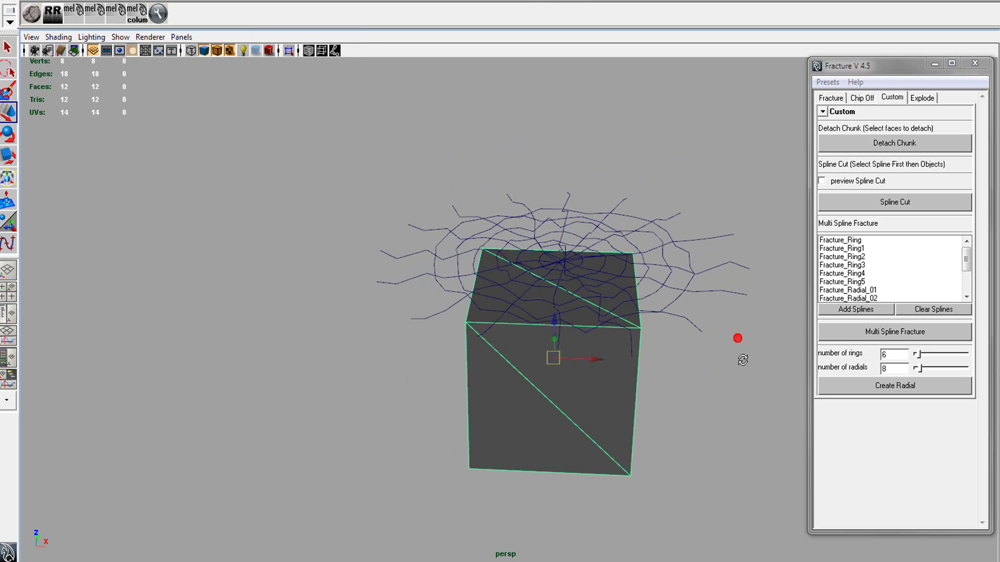
pyautogui.click(844, 331)
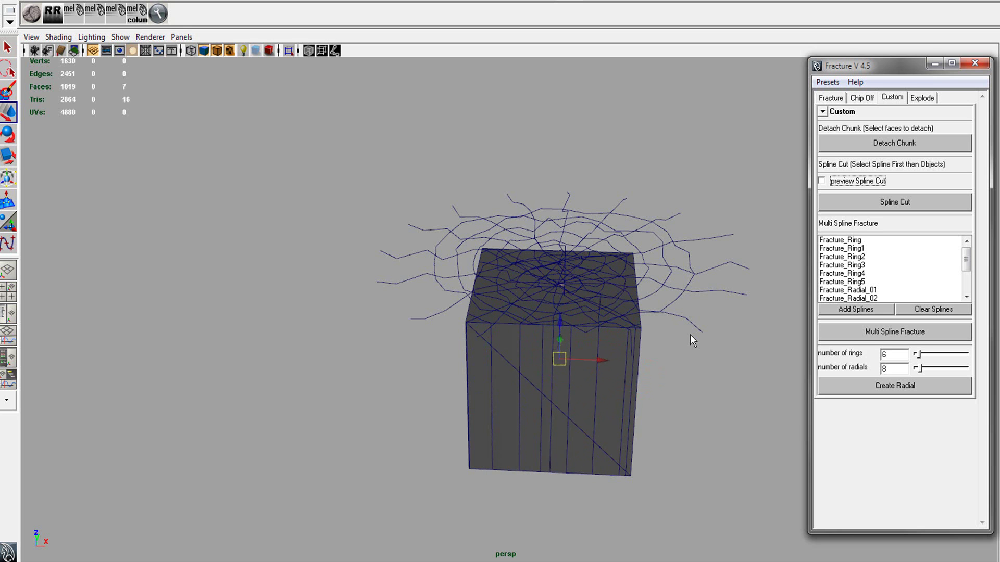
pyautogui.keyDown('alt'); pyautogui.moveTo(692, 336); pyautogui.dragTo(337, 455); pyautogui.keyUp('alt')
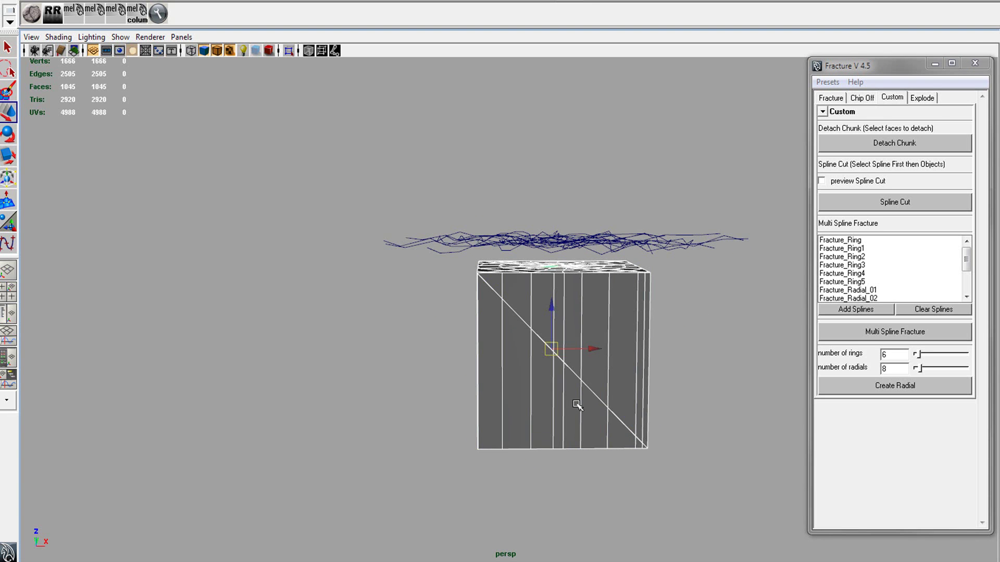
pyautogui.hotkey('alt', 'h')
# Select all the fractured pieces and scale them down vertically into a thin flat slab.
pyautogui.keyDown('alt'); pyautogui.moveTo(664, 324); pyautogui.dragTo(526, 283); pyautogui.keyUp('alt')
pyautogui.click(669, 372)
pyautogui.keyDown('alt'); pyautogui.moveTo(634, 292); pyautogui.dragTo(570, 260); pyautogui.keyUp('alt')
pyautogui.keyDown('alt'); pyautogui.moveTo(659, 295); pyautogui.dragTo(464, 246, button='right'); pyautogui.keyUp('alt')
pyautogui.moveTo(677, 233); pyautogui.dragTo(382, 504)
pyautogui.keyDown('alt'); pyautogui.moveTo(527, 289); pyautogui.dragTo(530, 307); pyautogui.keyUp('alt')
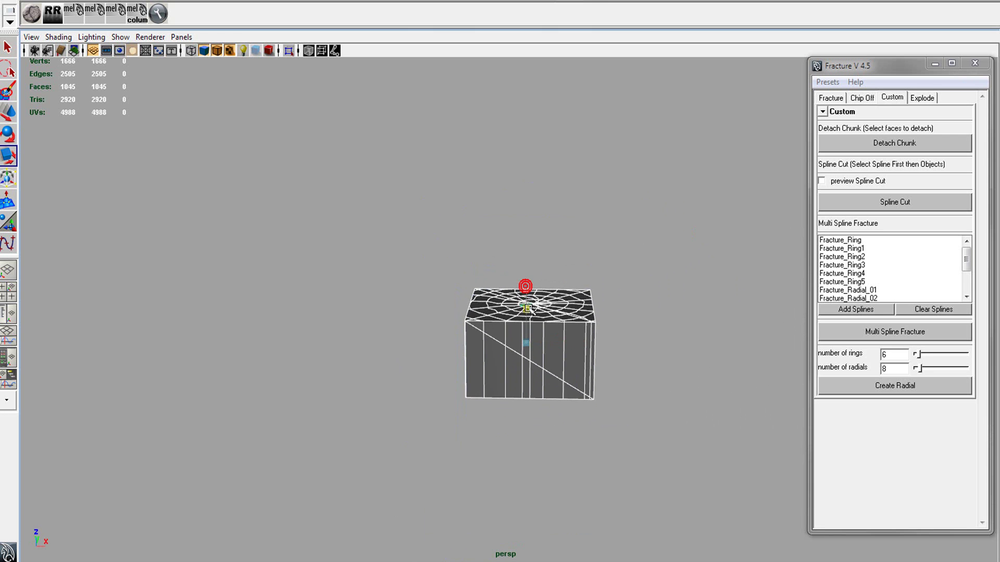
pyautogui.press('f')
pyautogui.keyDown('alt'); pyautogui.moveTo(557, 373); pyautogui.dragTo(566, 420); pyautogui.keyUp('alt')
pyautogui.keyDown('alt'); pyautogui.moveTo(567, 421); pyautogui.dragTo(544, 381, button='right'); pyautogui.keyUp('alt')
# Lift two neighbouring pieces near the radial pattern's centre out of the slab, and undo both moves.
pyautogui.click(741, 313)
pyautogui.moveTo(626, 323)
pyautogui.keyDown('alt'); pyautogui.mouseDown()
pyautogui.moveTo(635, 342)
pyautogui.moveTo(633, 250)
pyautogui.moveTo(627, 348)
pyautogui.moveTo(632, 339)
pyautogui.mouseUp(); pyautogui.keyUp('alt')
pyautogui.keyDown('alt'); pyautogui.moveTo(549, 291); pyautogui.dragTo(544, 272); pyautogui.keyUp('alt')
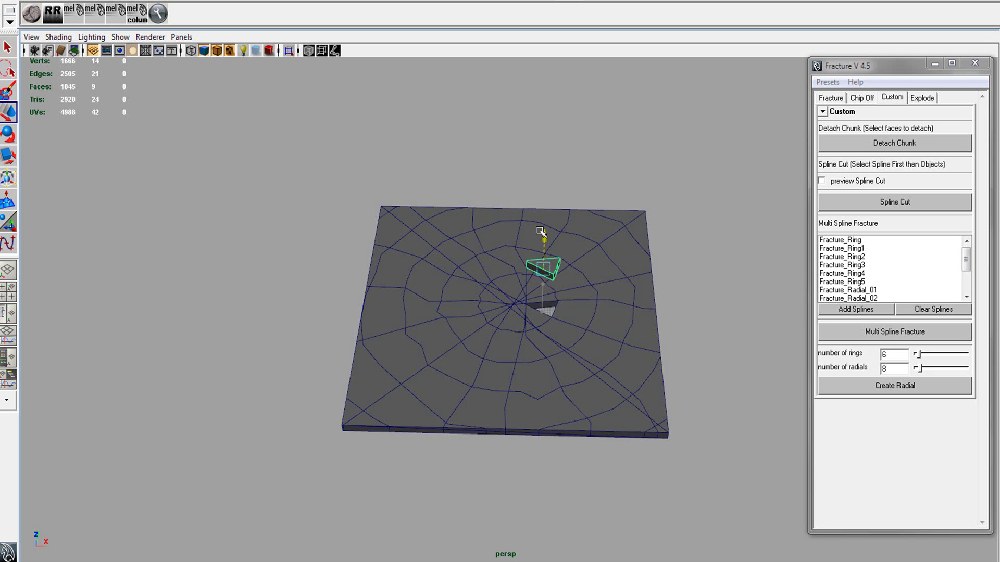
pyautogui.keyDown('alt'); pyautogui.moveTo(605, 311); pyautogui.dragTo(584, 230); pyautogui.keyUp('alt')
pyautogui.click(587, 301)
pyautogui.keyDown('alt'); pyautogui.moveTo(633, 290); pyautogui.dragTo(636, 315); pyautogui.keyUp('alt')
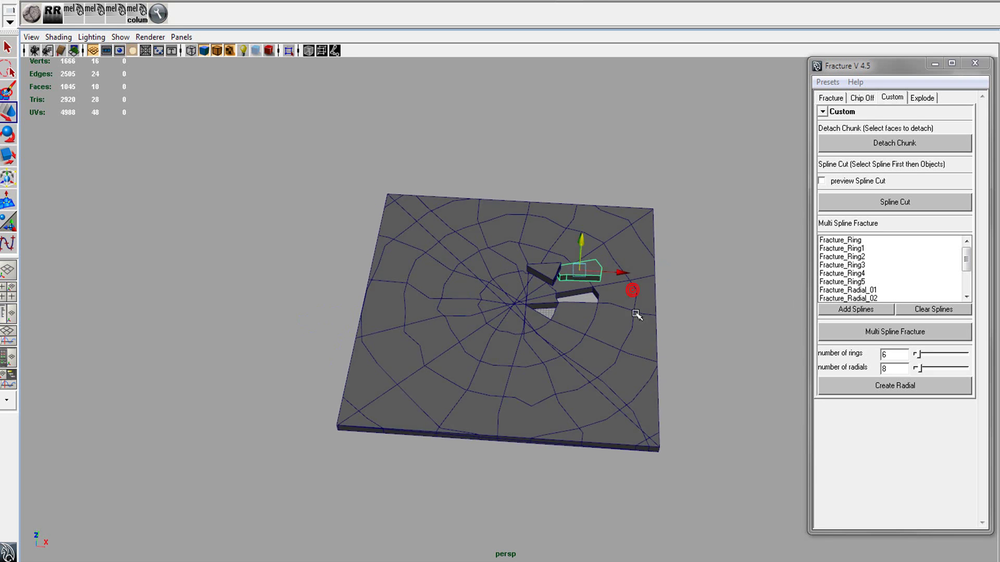
pyautogui.hotkey('ctrl', 'z')
pyautogui.hotkey('ctrl', 'z')
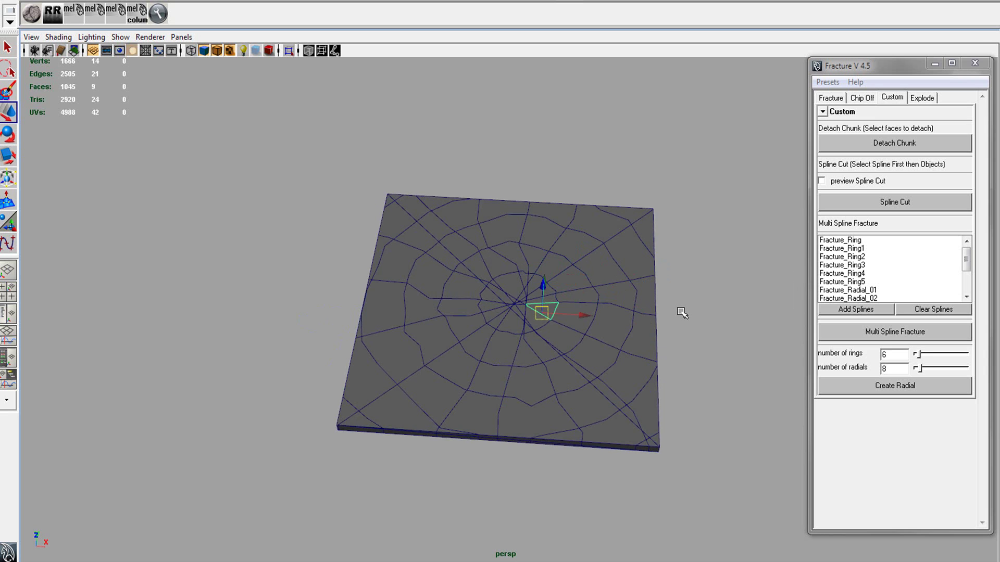